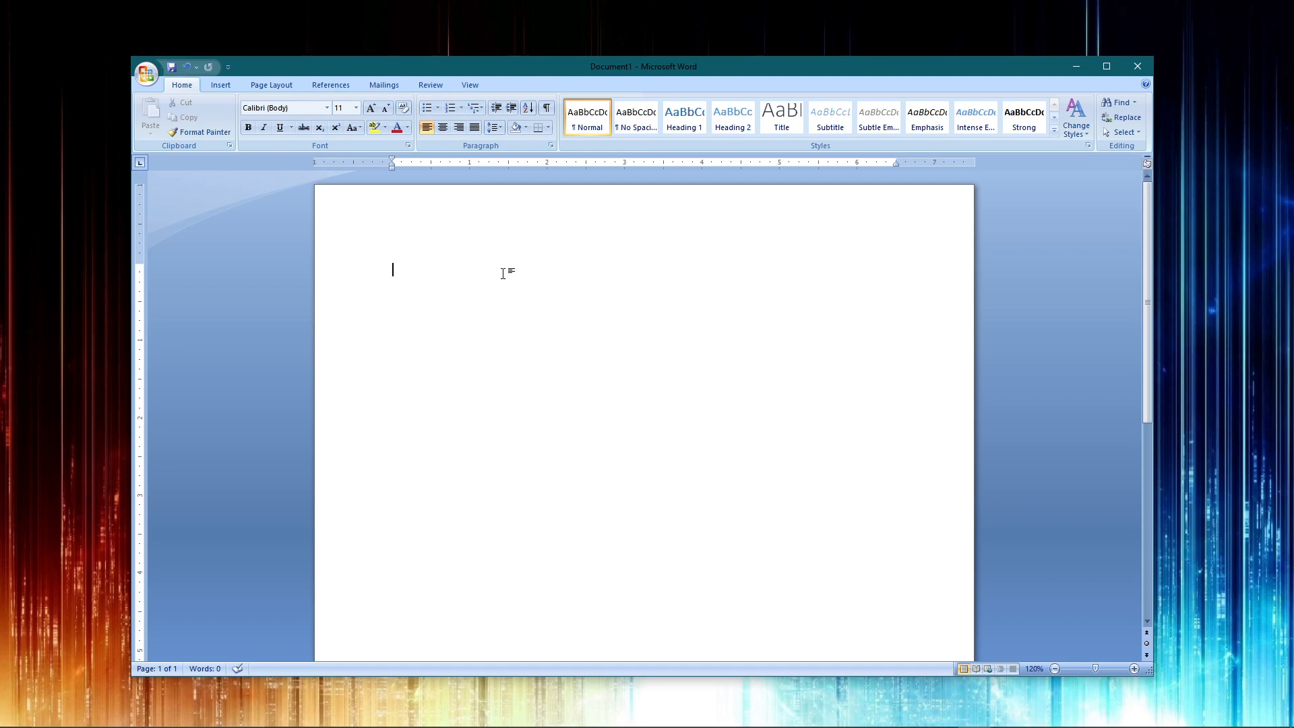
Enter the line "THIS IS VERY EASY AND SIMPLE" at the start of the blank document.
text(thi)
text(THIS IS VERY EASY)
text( AND SIMPLE)
click(344, 273)
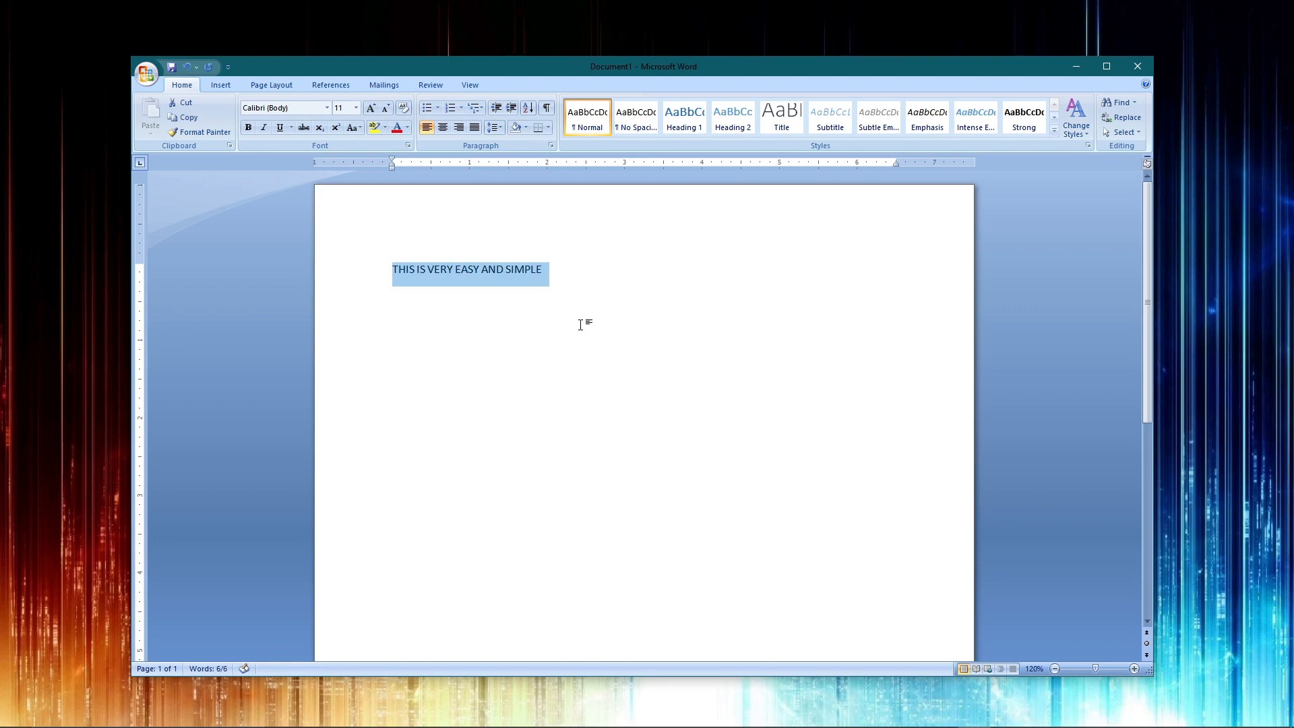
click(629, 281)
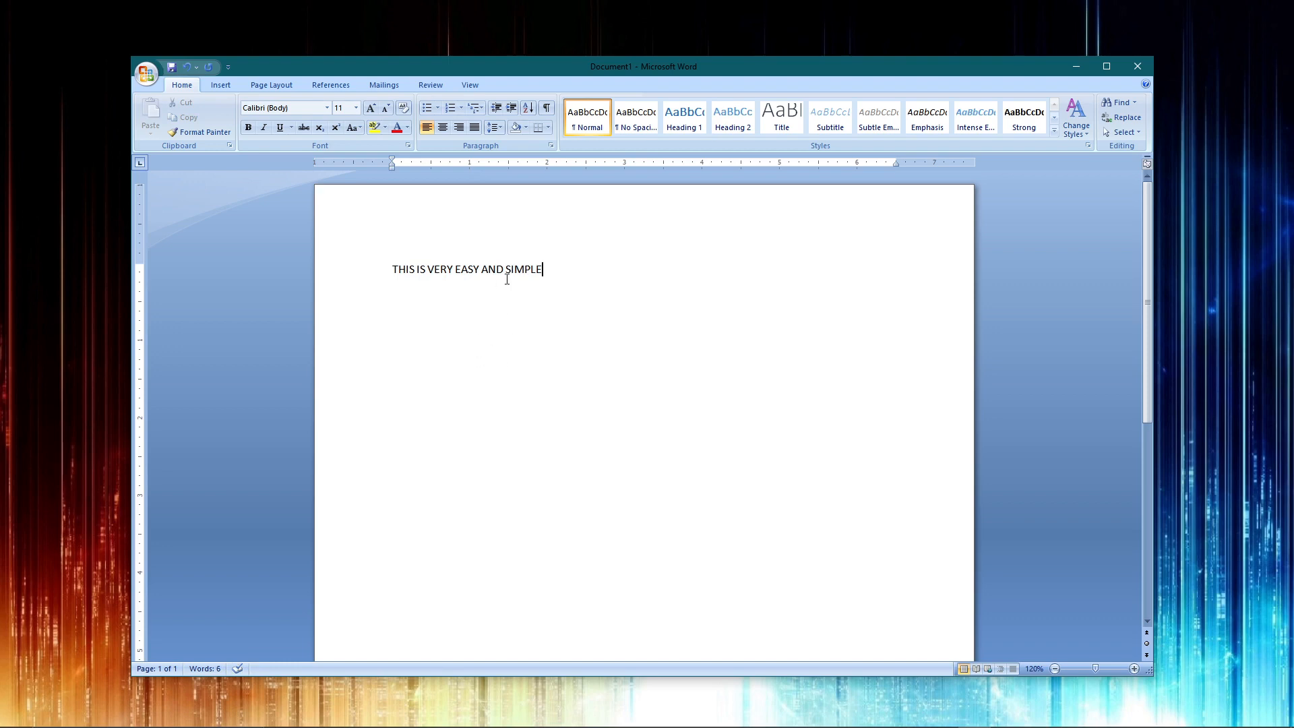
Change the font of the whole text line to Times New Roman.
click(357, 273)
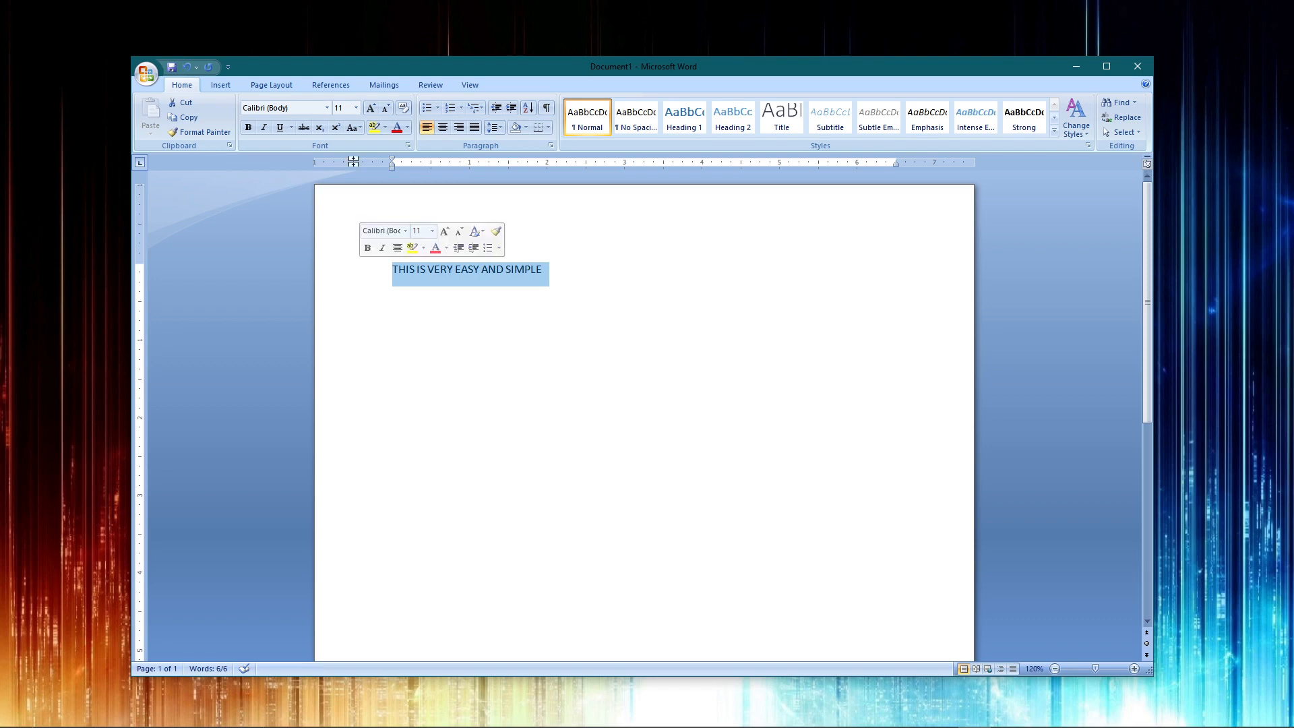
click(328, 108)
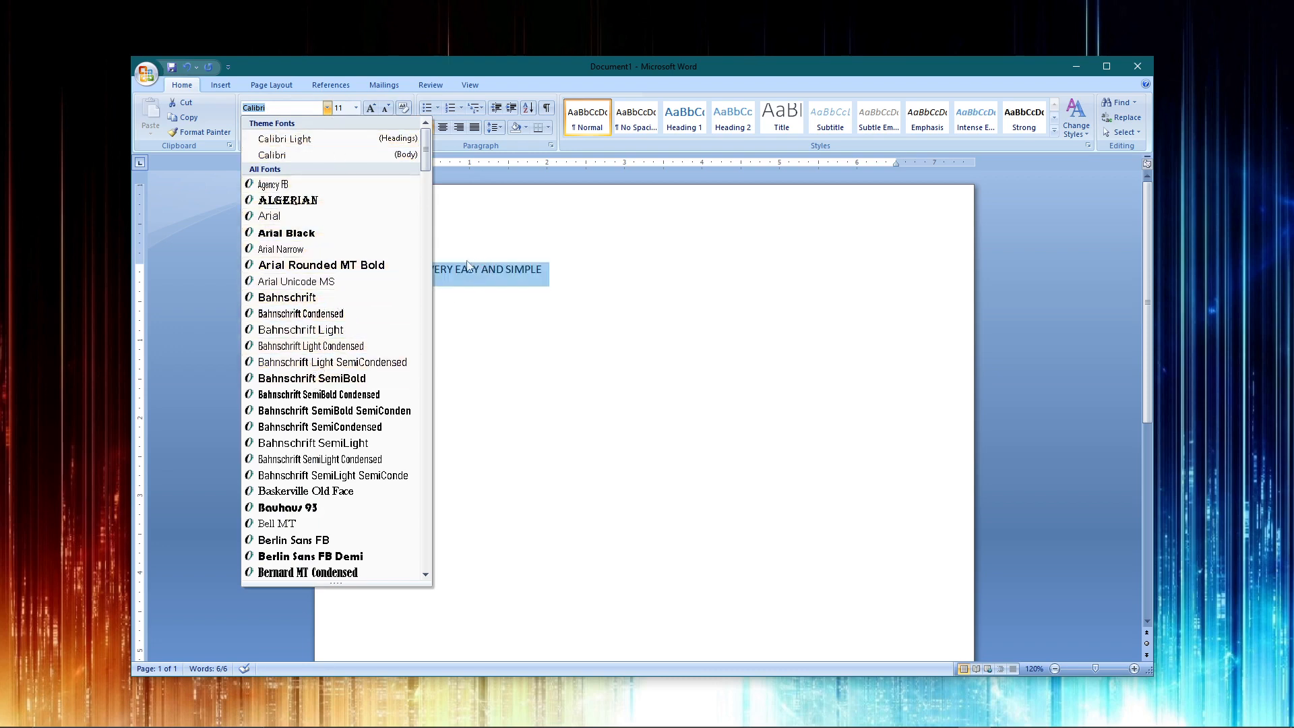
click(281, 109)
double_click(282, 109)
text(Times Ne)
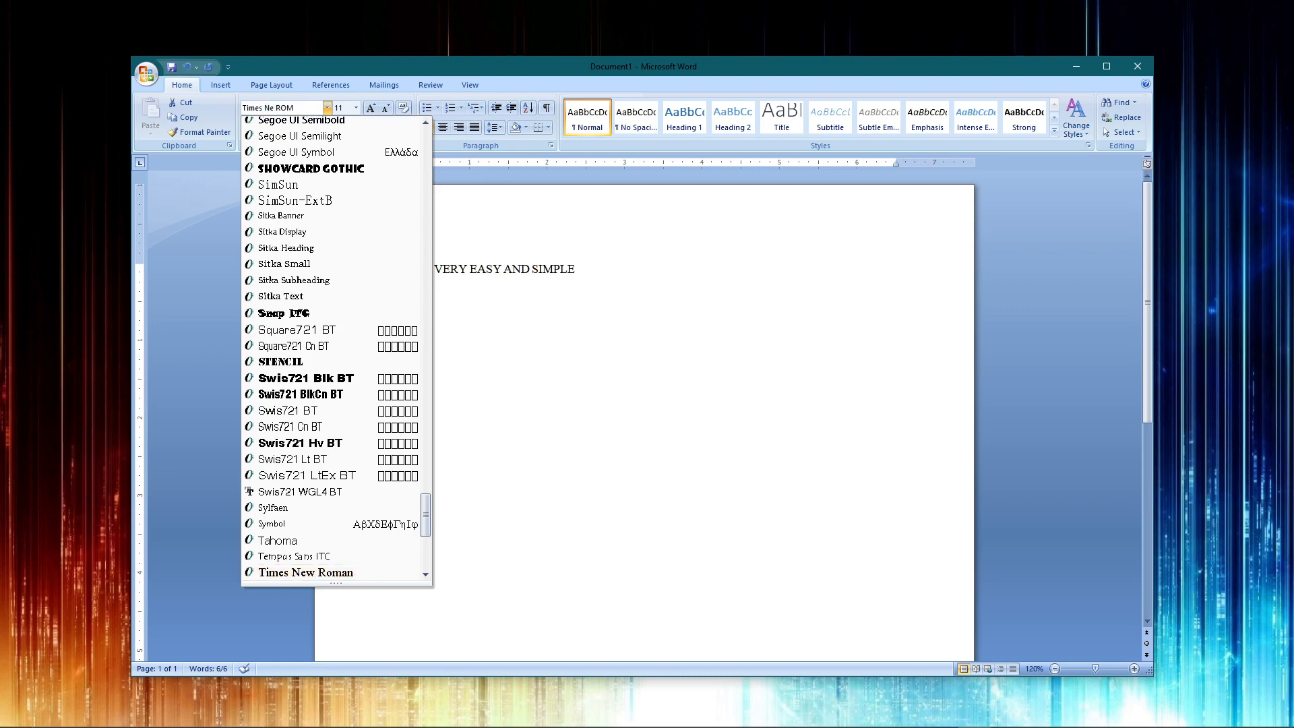
text(w Roman)
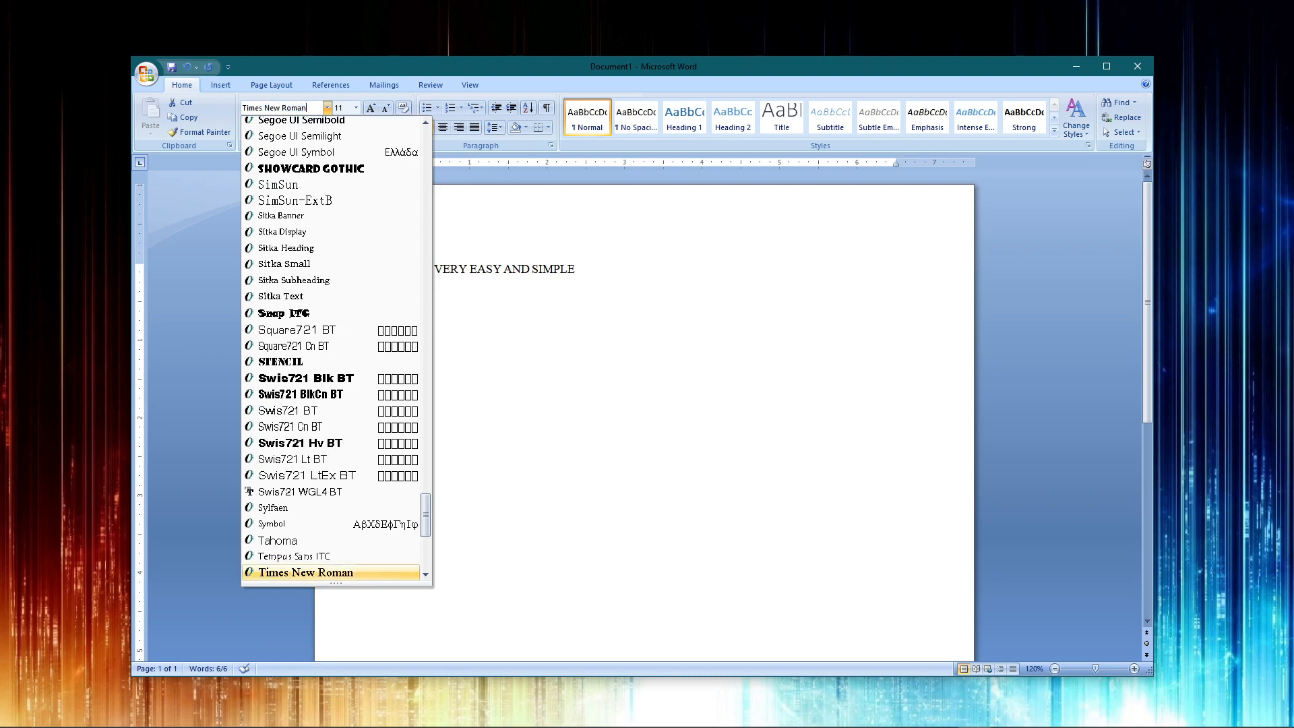
key(Return)
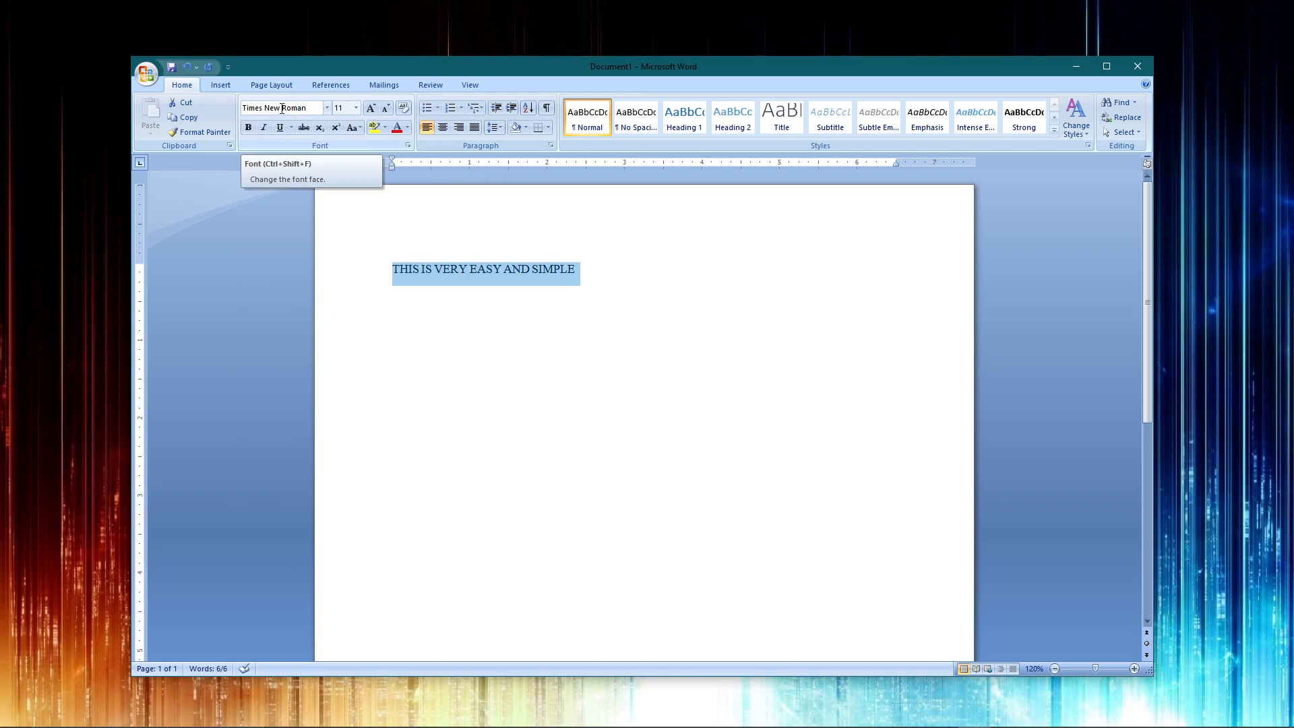
Set the selected line's font size to a custom value of 16.5.
click(356, 109)
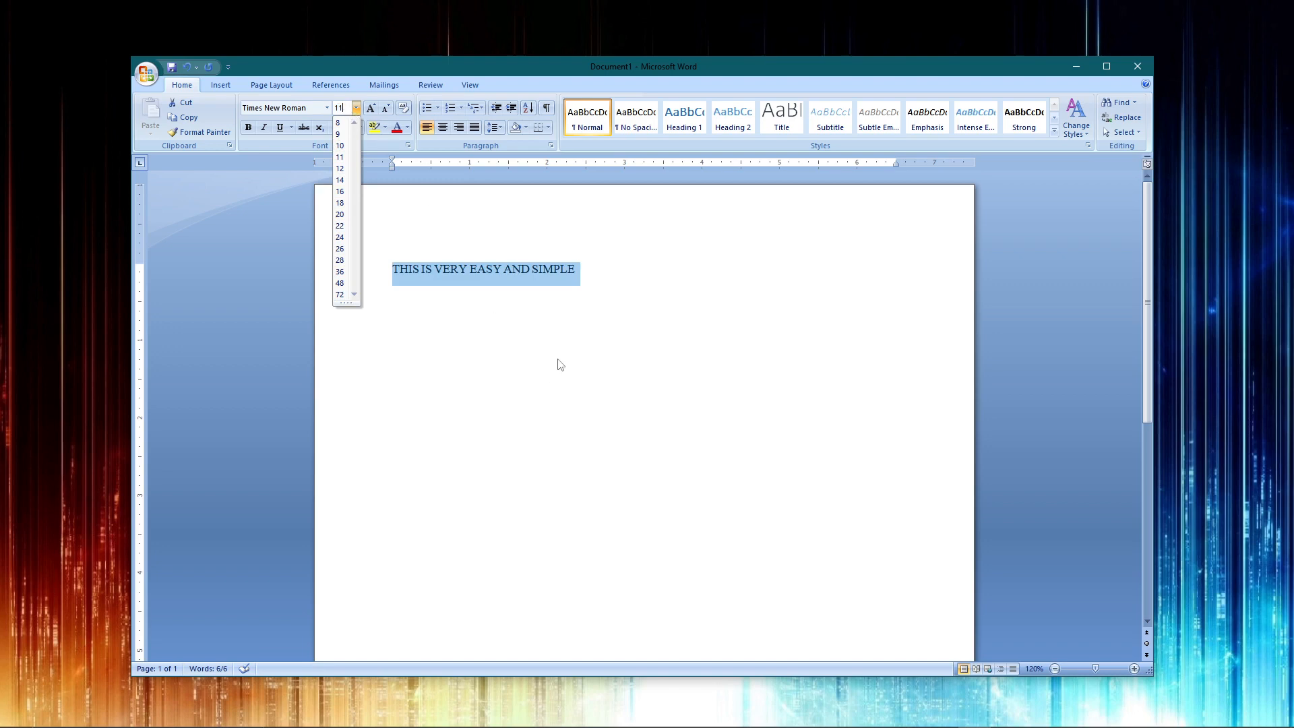
text(16.5)
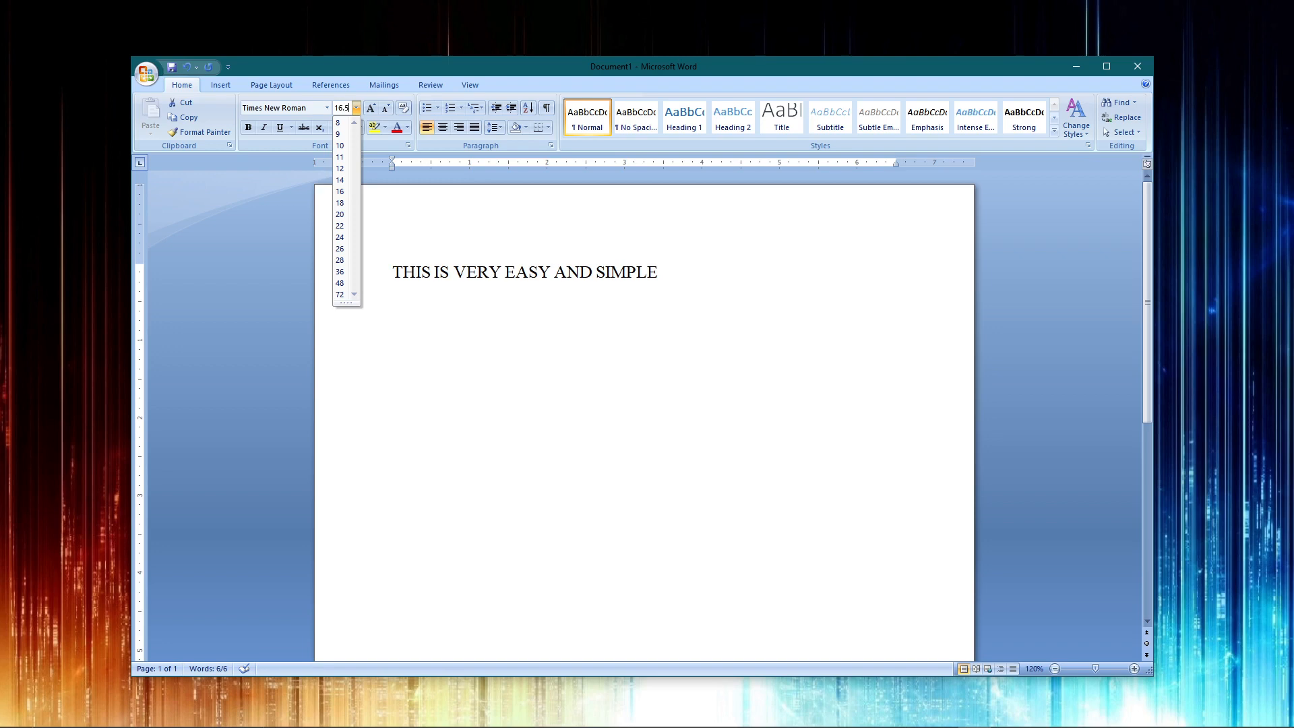
key(Return)
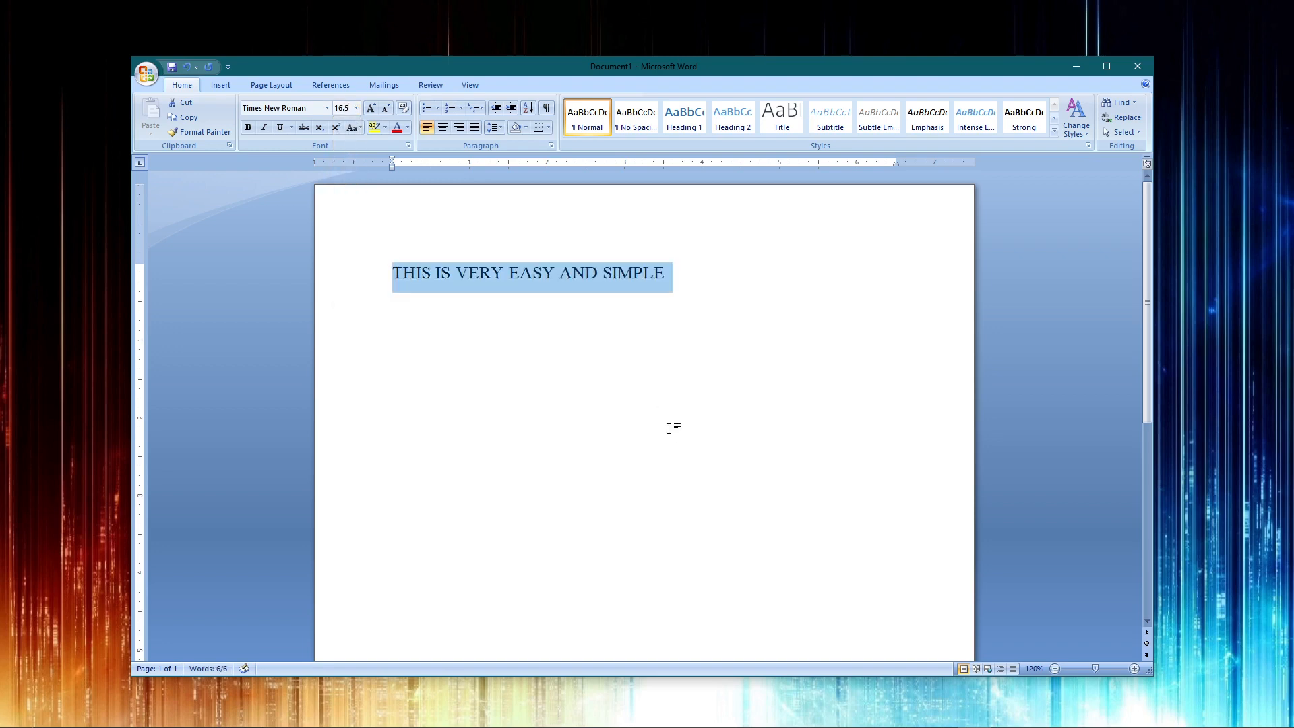
Switch the line's font size to the preset 16, and set it back to 16.5.
click(356, 108)
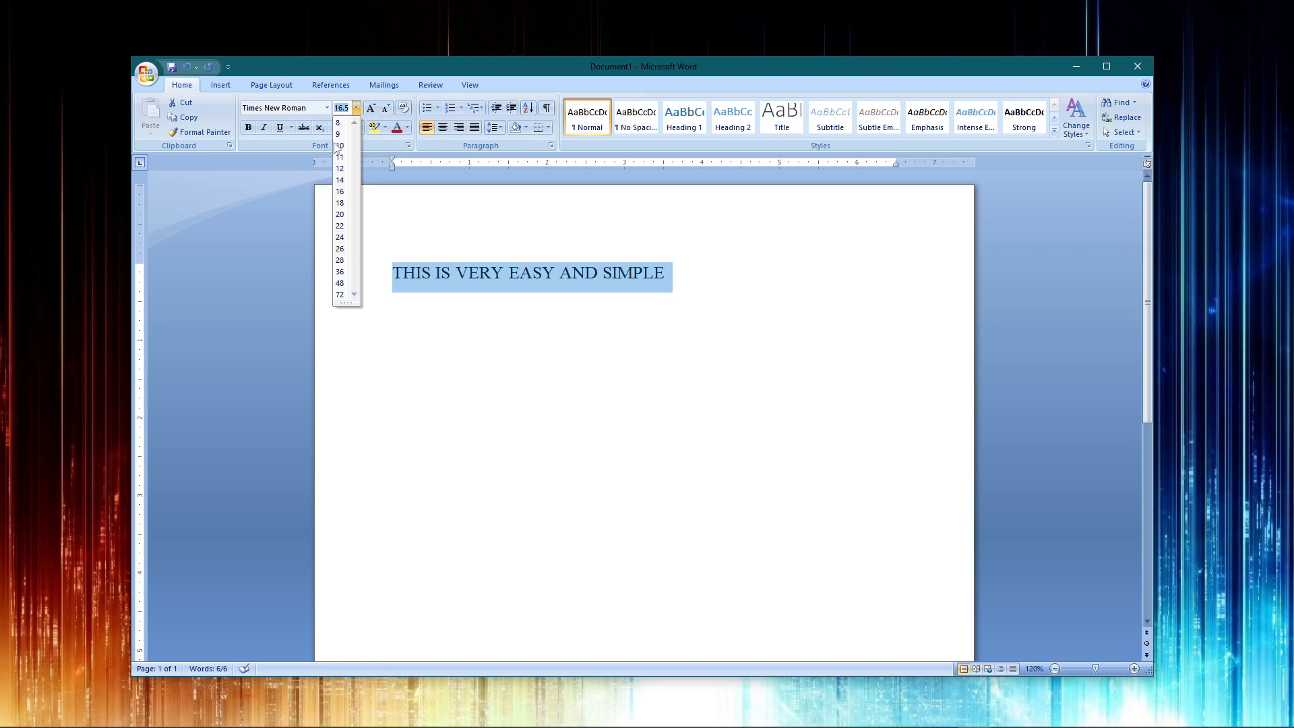
click(340, 192)
click(357, 108)
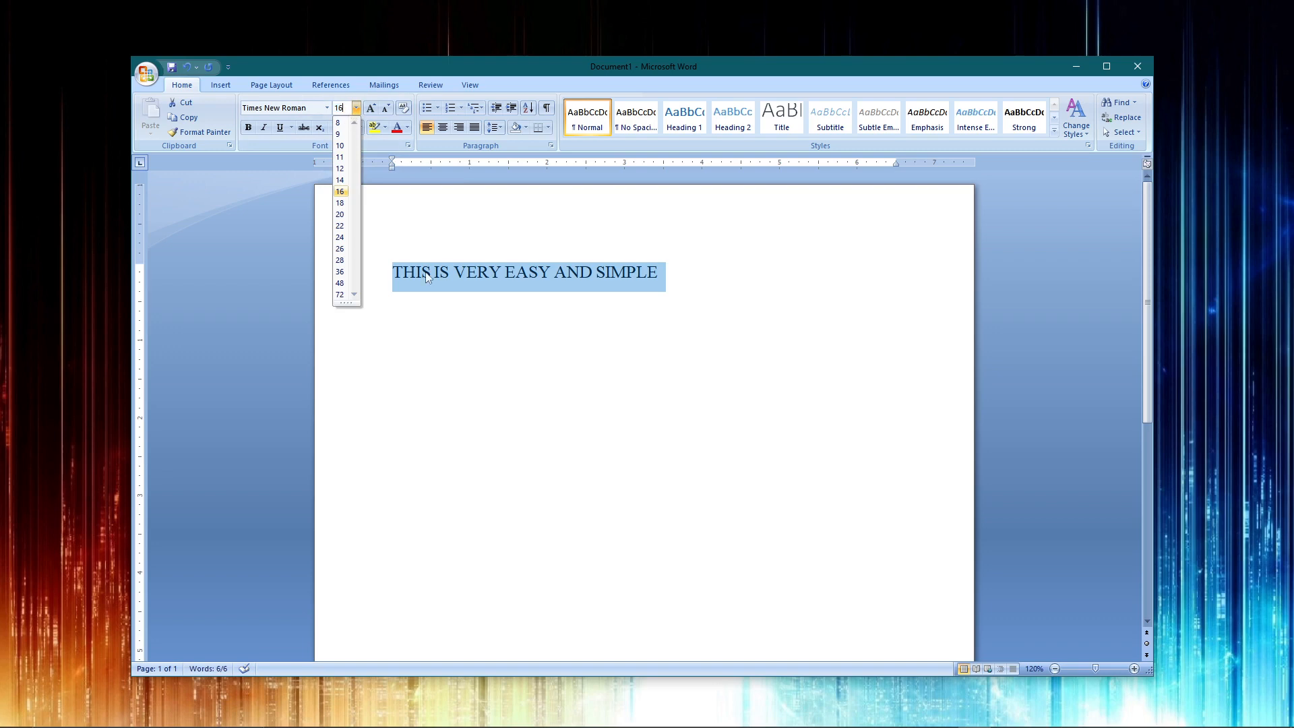
text(.5)
key(Return)
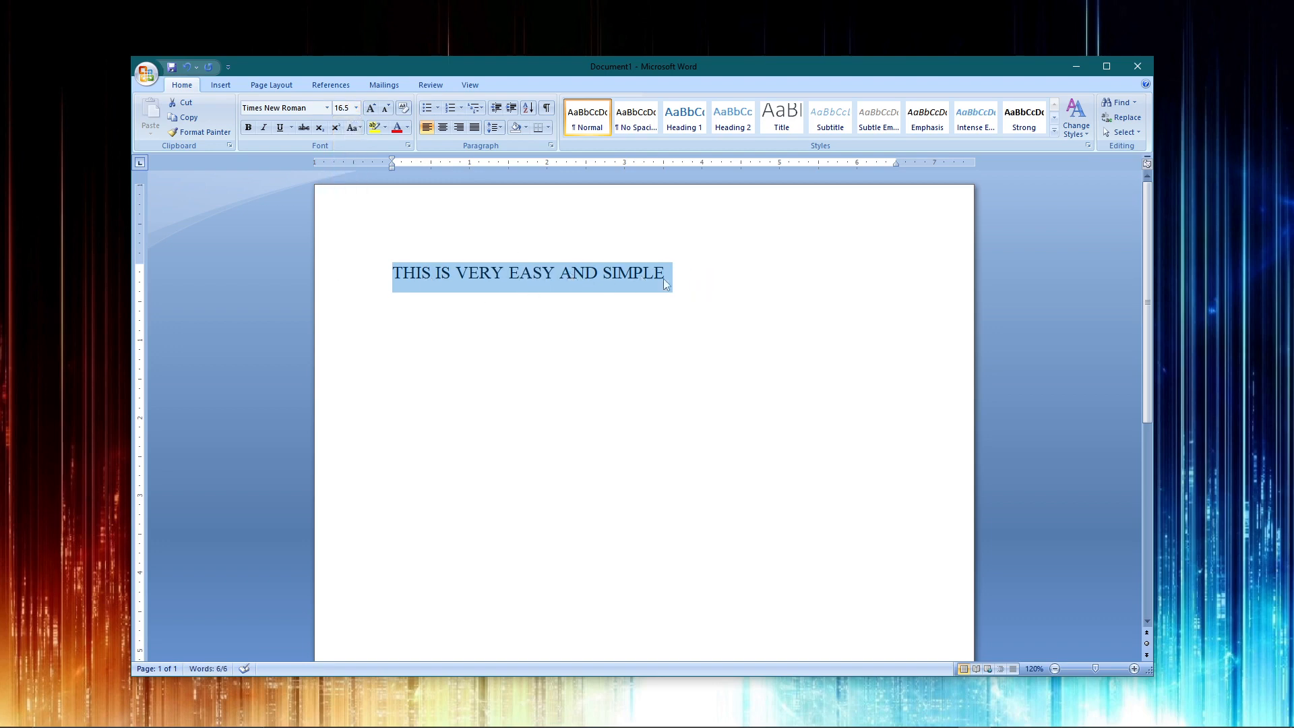
click(751, 275)
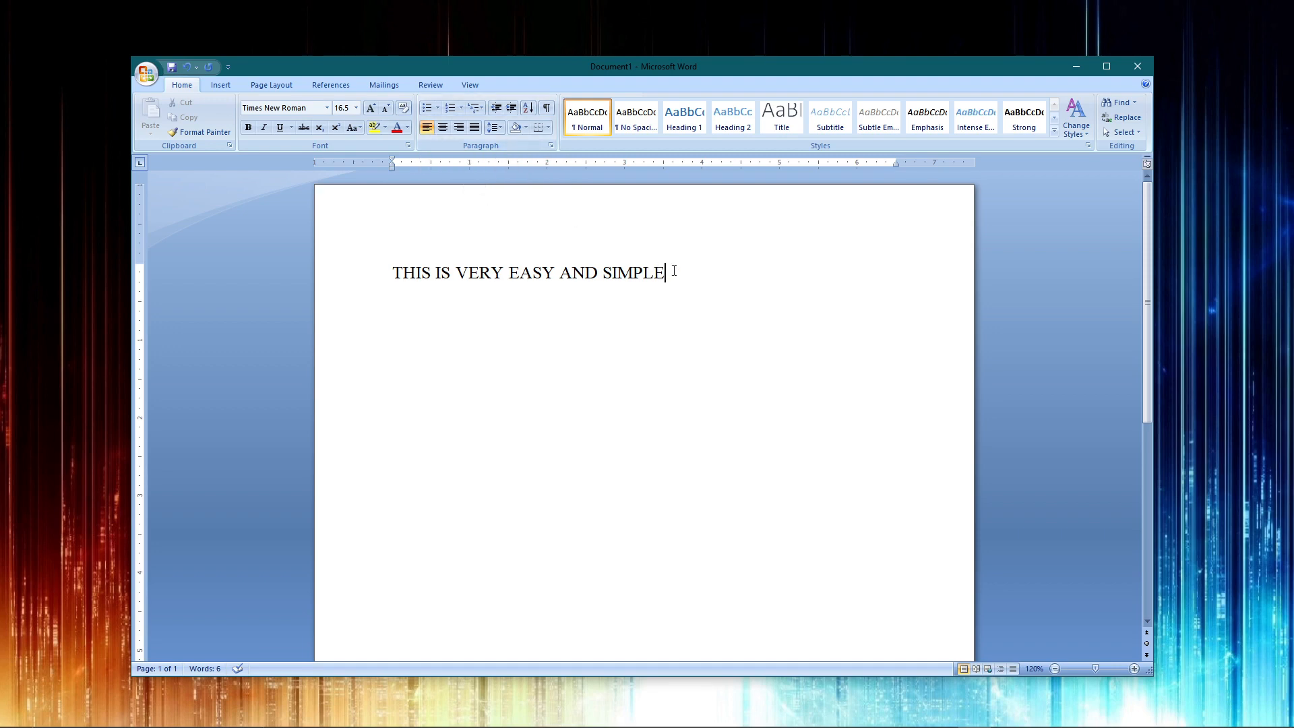
Try right alignment and centre alignment on the text line.
drag(669, 270, 367, 277)
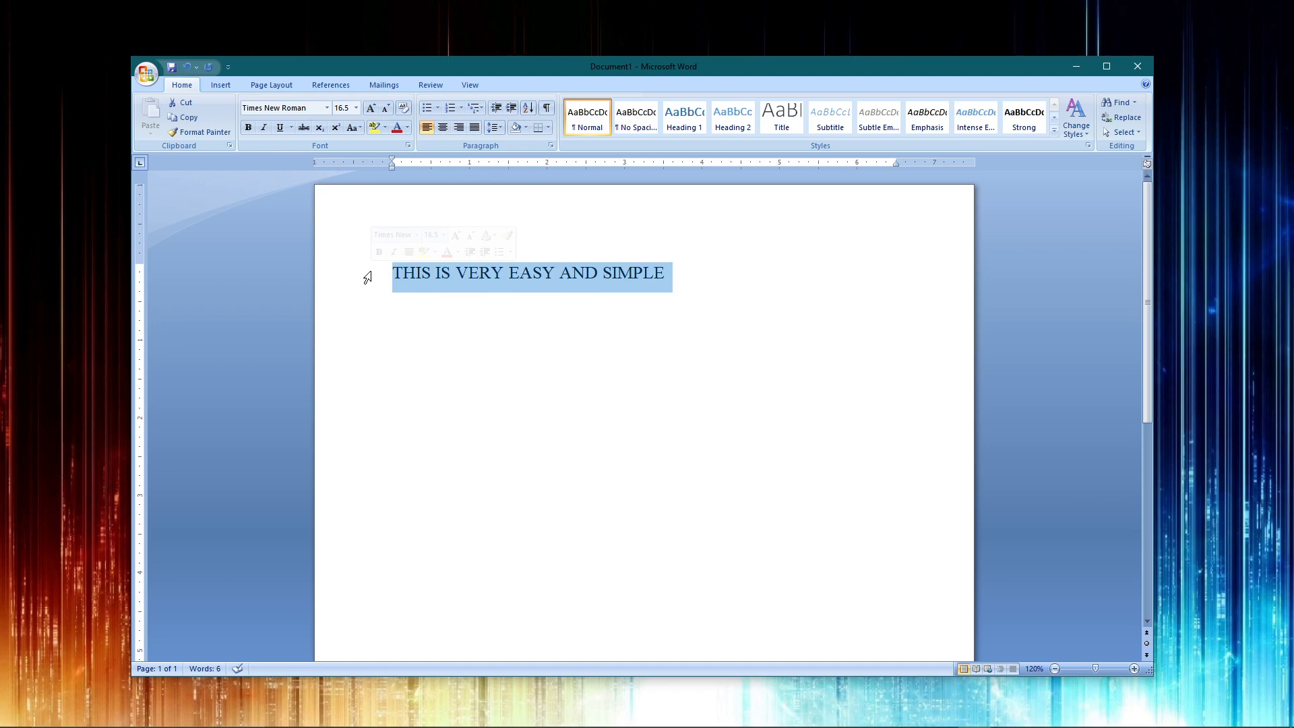
click(683, 267)
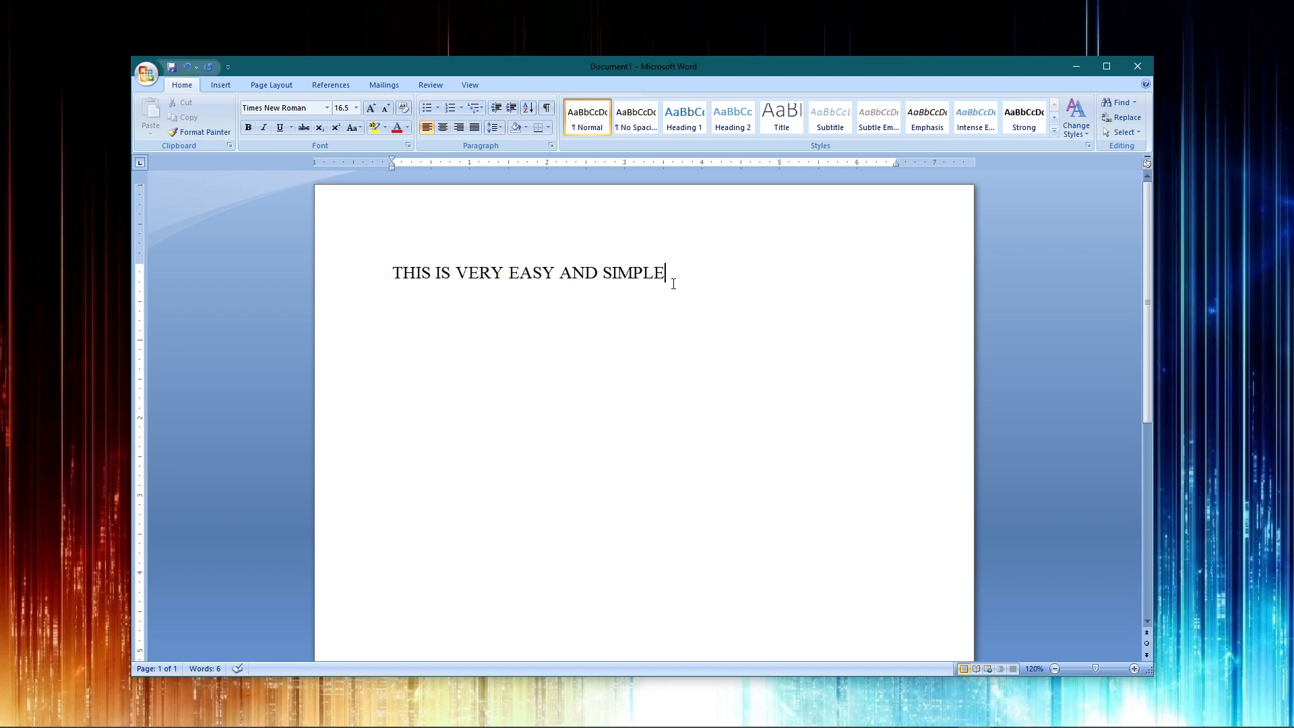
key(ctrl+r)
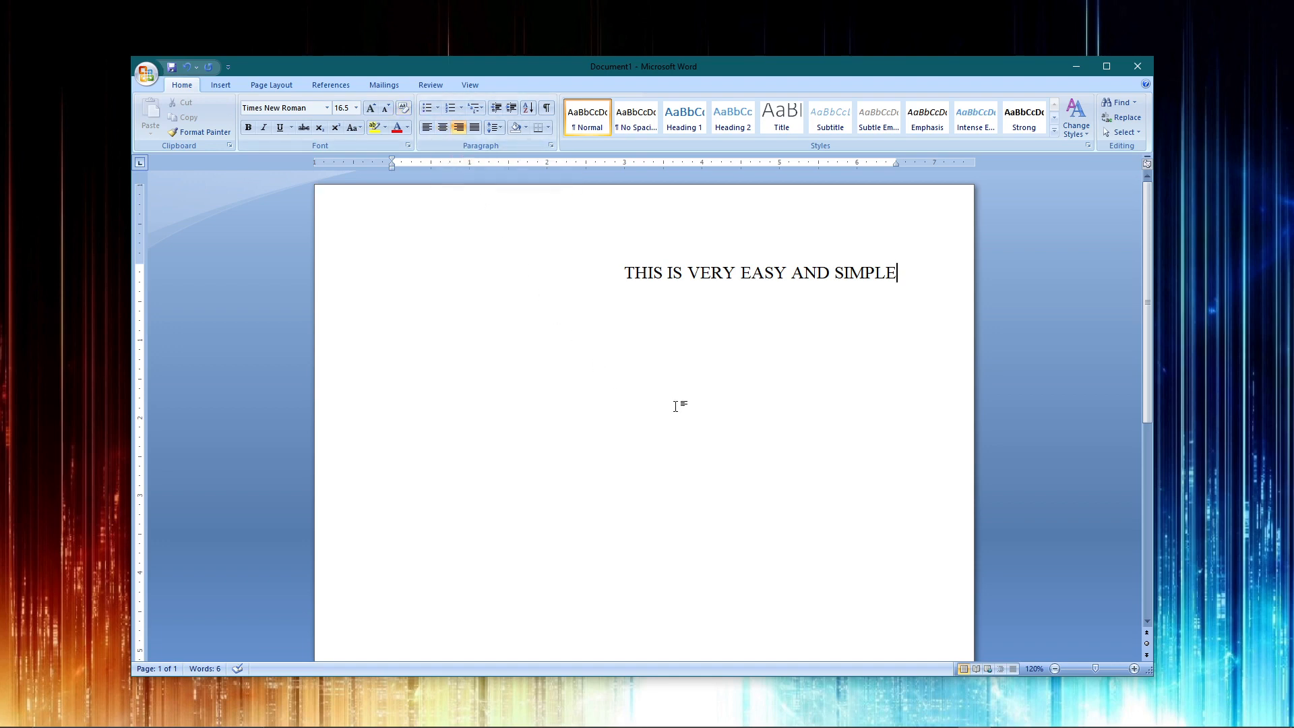
click(443, 128)
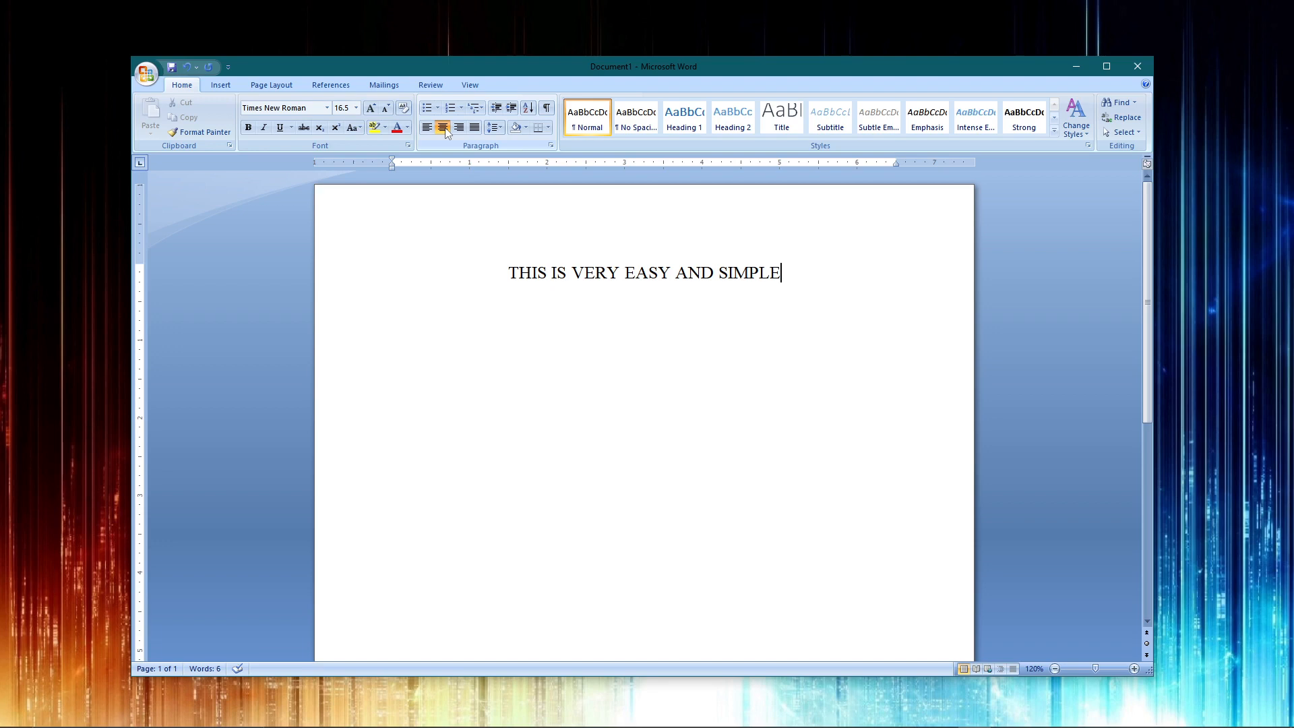
Justify the line and continue it with "AND THE ONLY WAY FOR THIS TO WORK IS TO BE PRECISED".
click(445, 130)
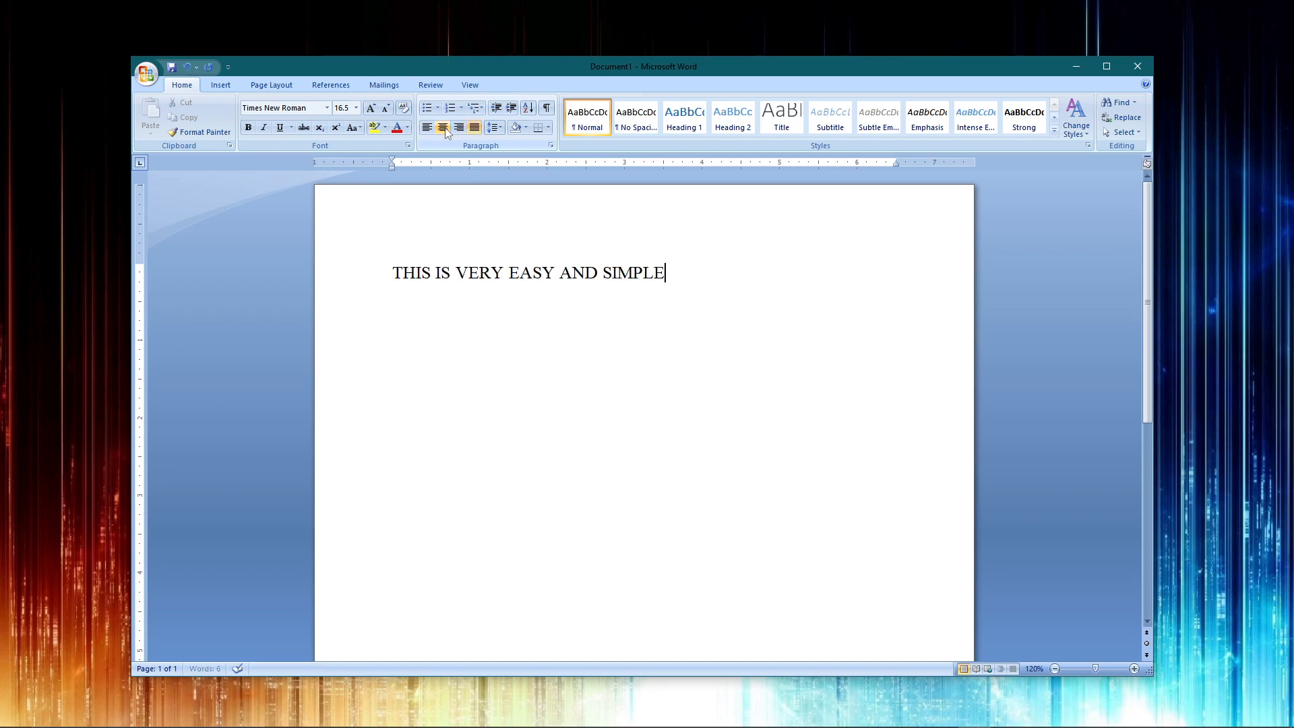
click(473, 130)
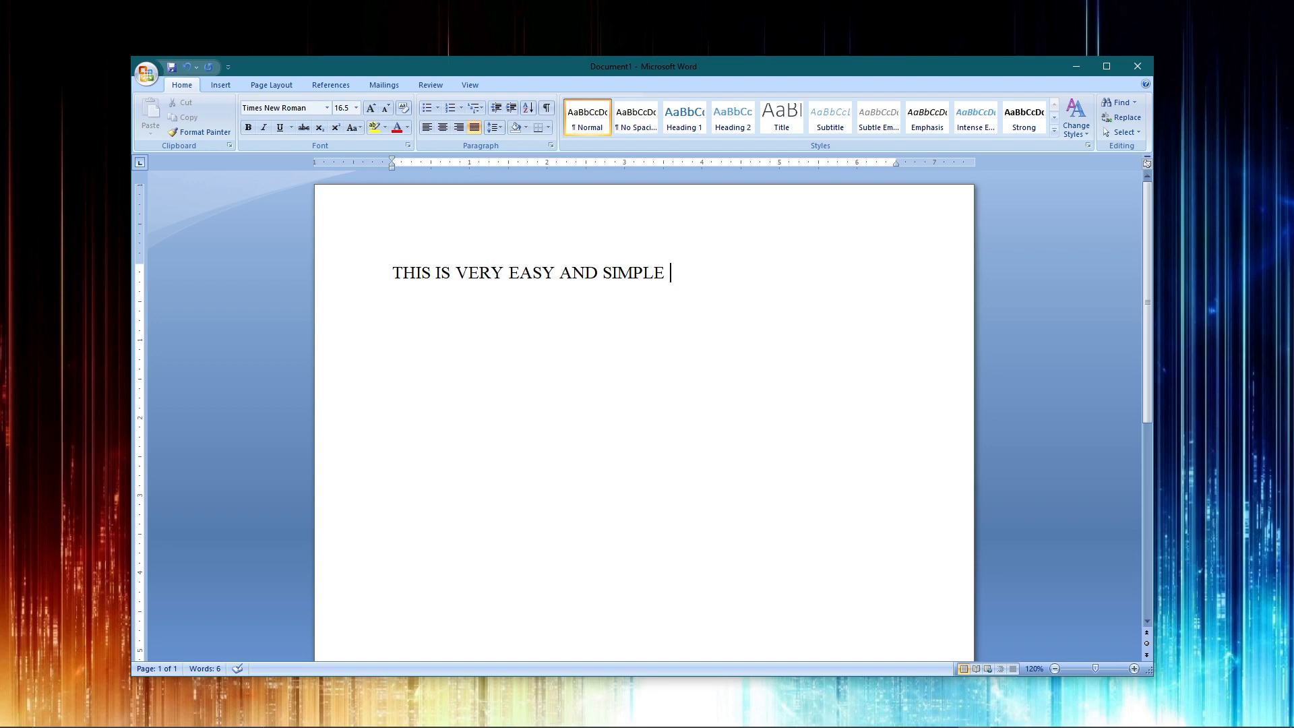
text(AND THE ONLY WAY F)
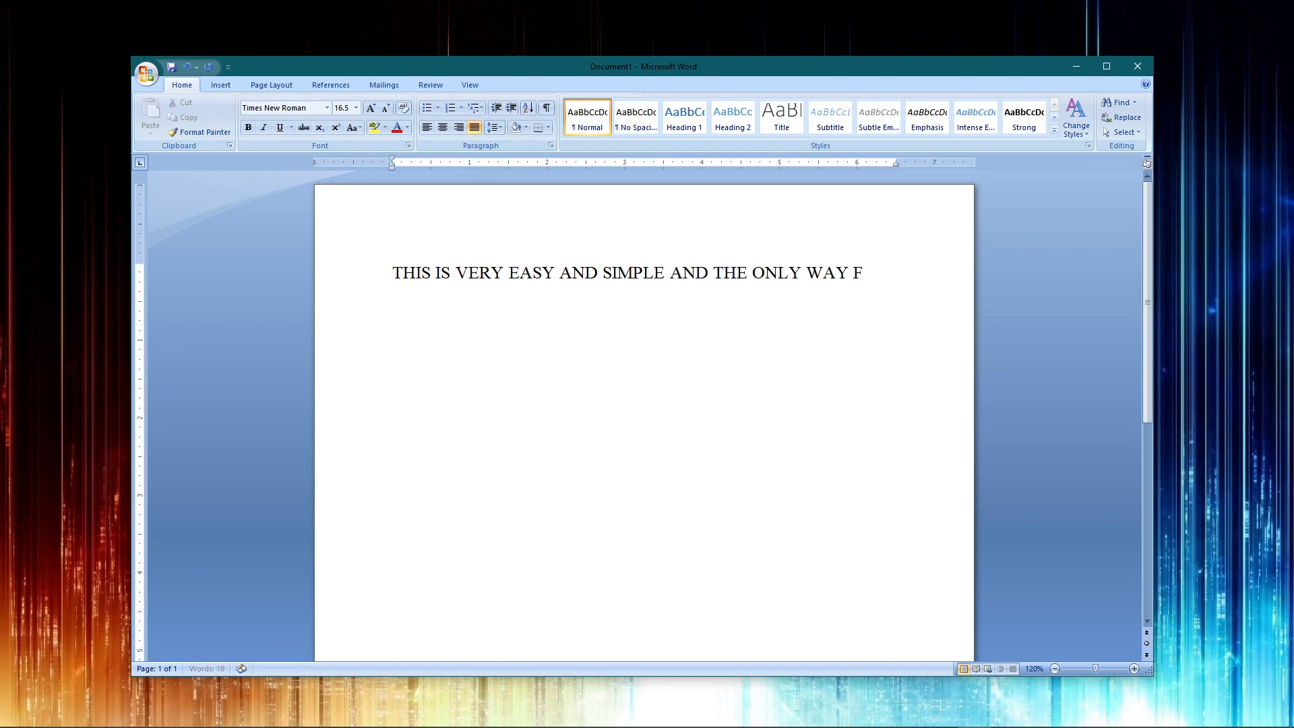
text(OR THIS TO WORK IOS)
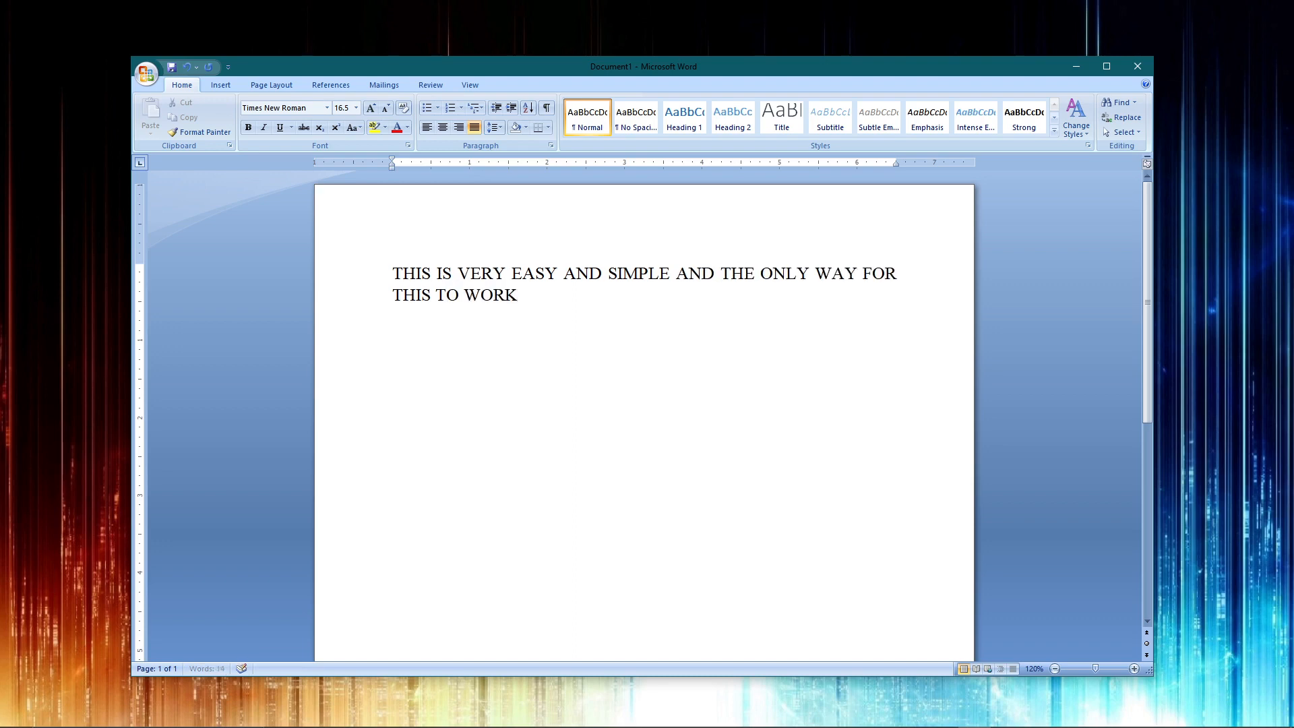
key(BackSpace)
key(BackSpace)
text(S TO P)
key(BackSpace)
text(BE PRECISED)
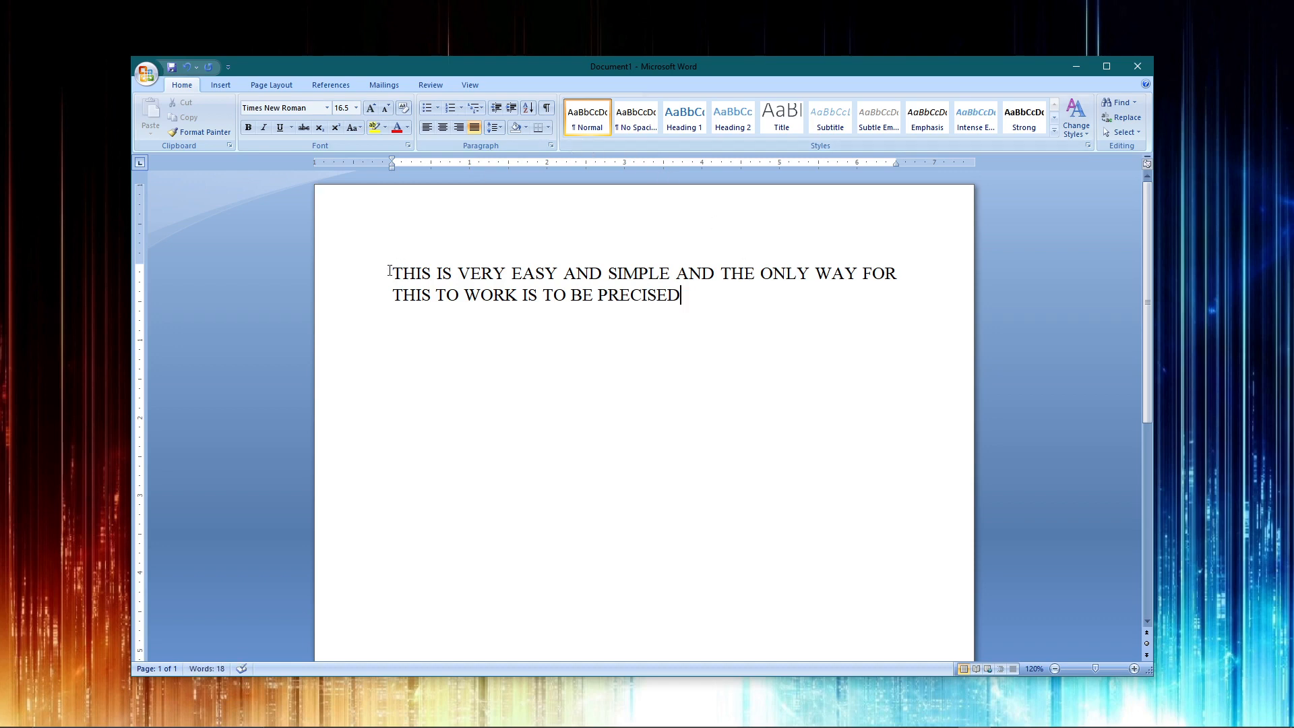
Try line spacings of 1.15, 2.0, 2.5 and 3.0 on the entire paragraph.
drag(394, 273, 733, 315)
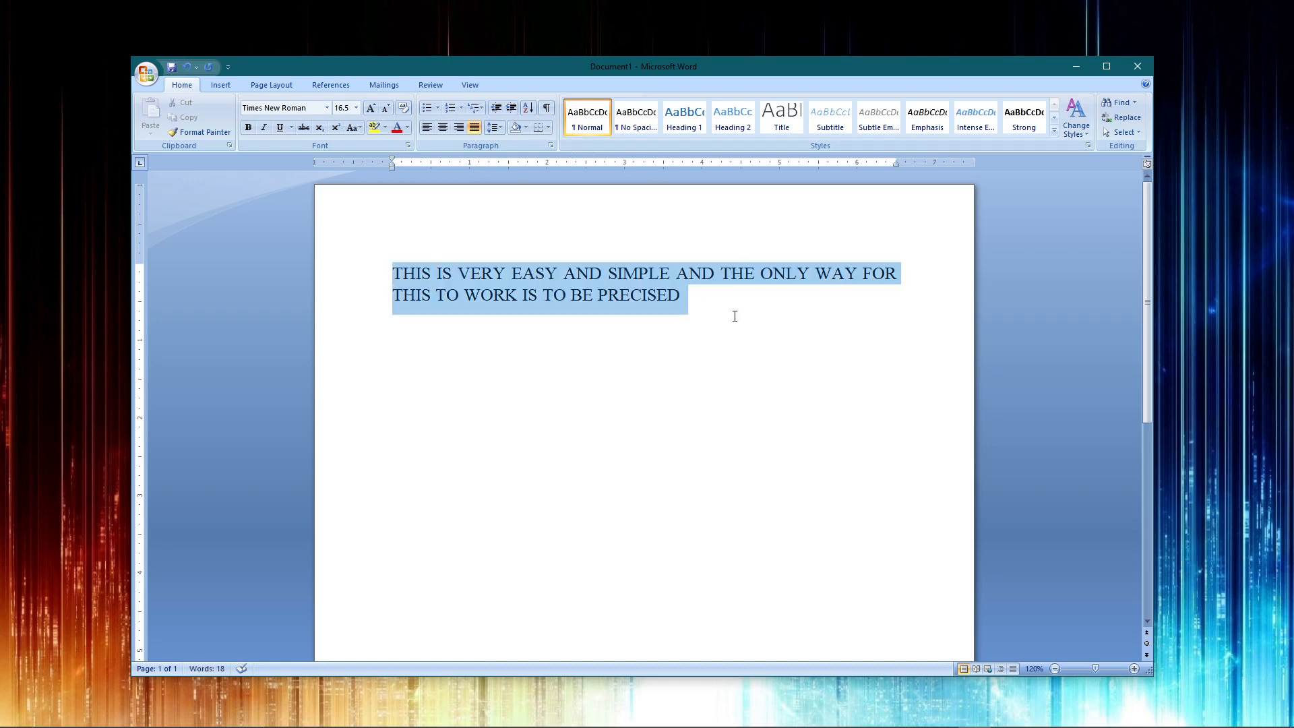
click(501, 130)
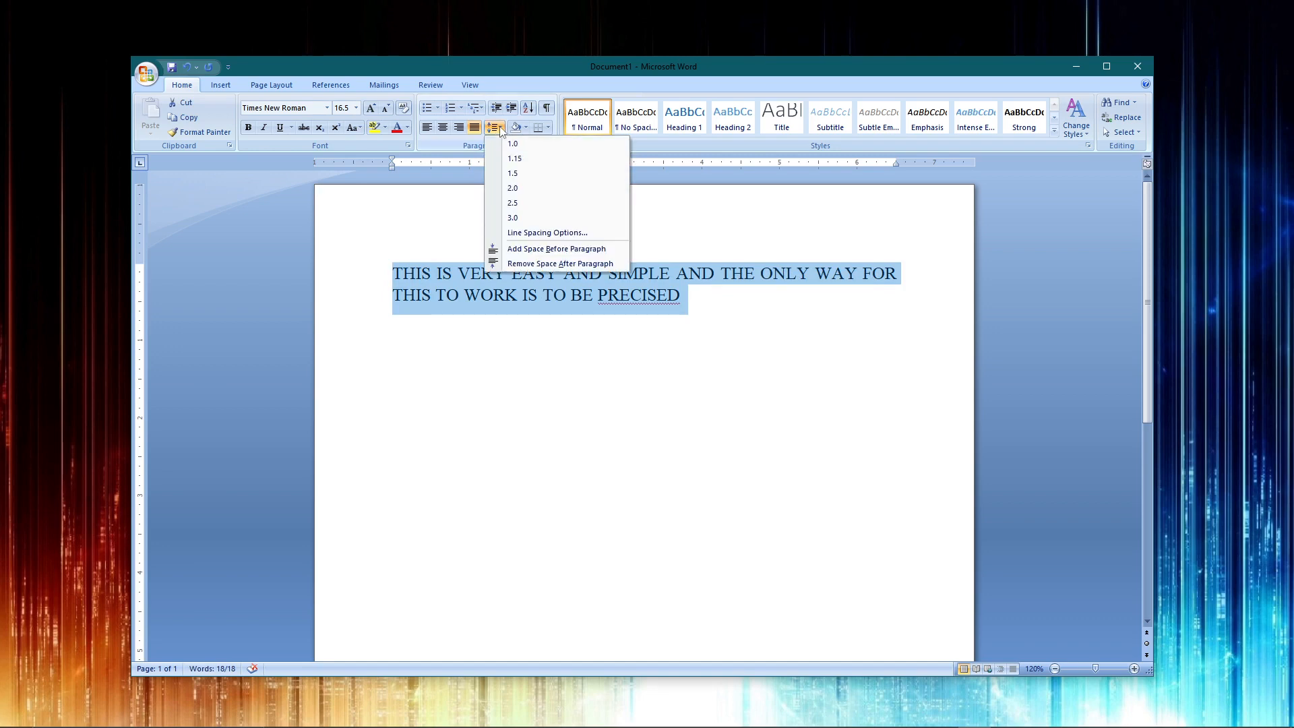
click(534, 162)
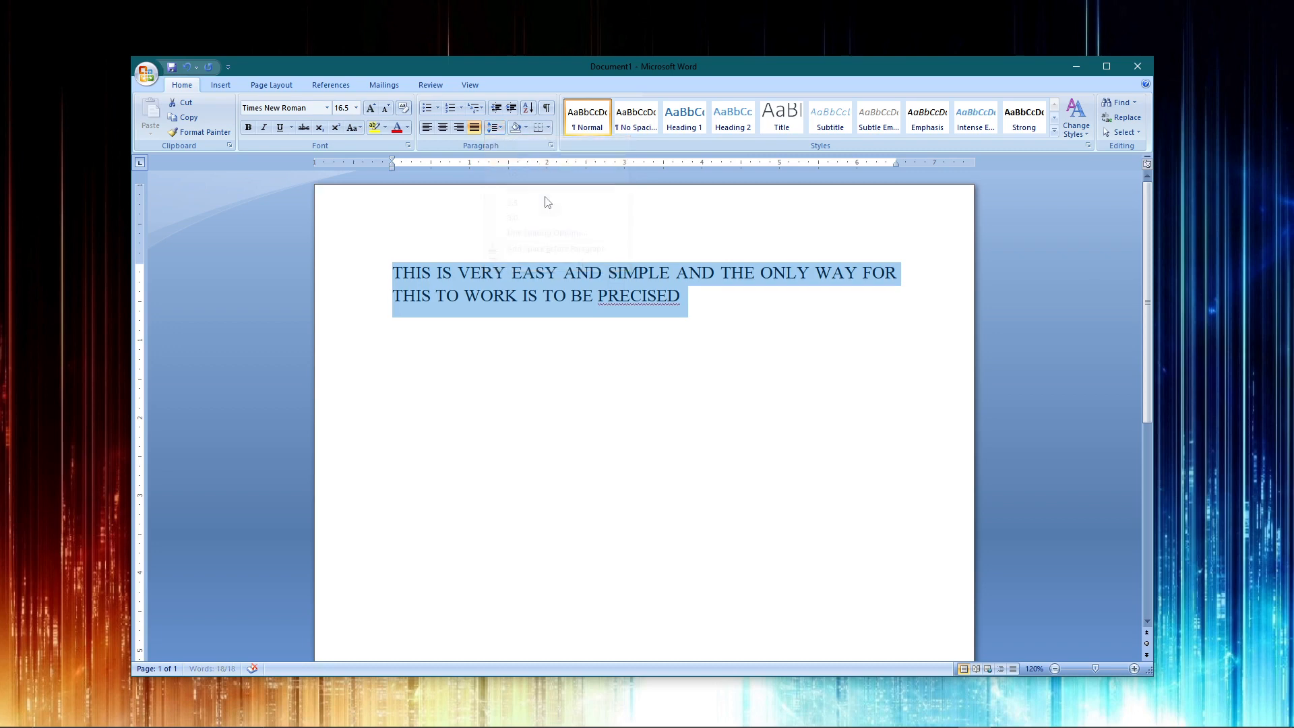
click(496, 127)
click(514, 188)
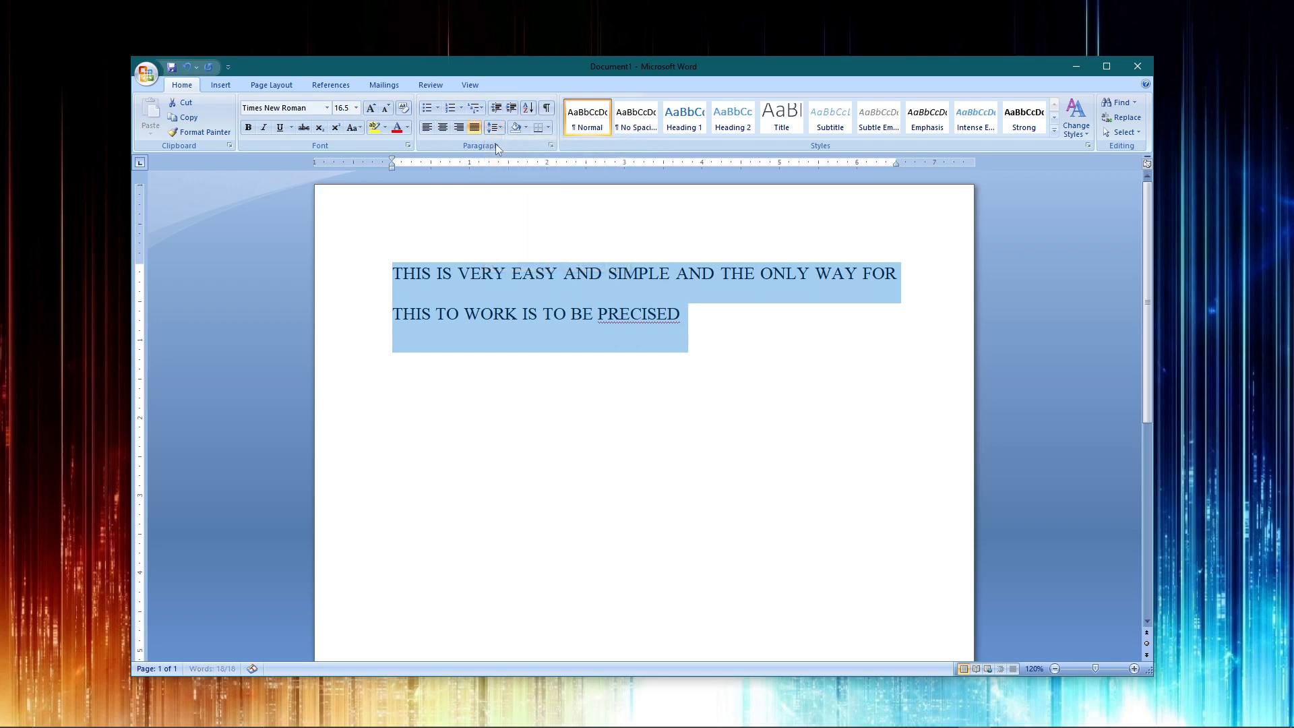
click(495, 126)
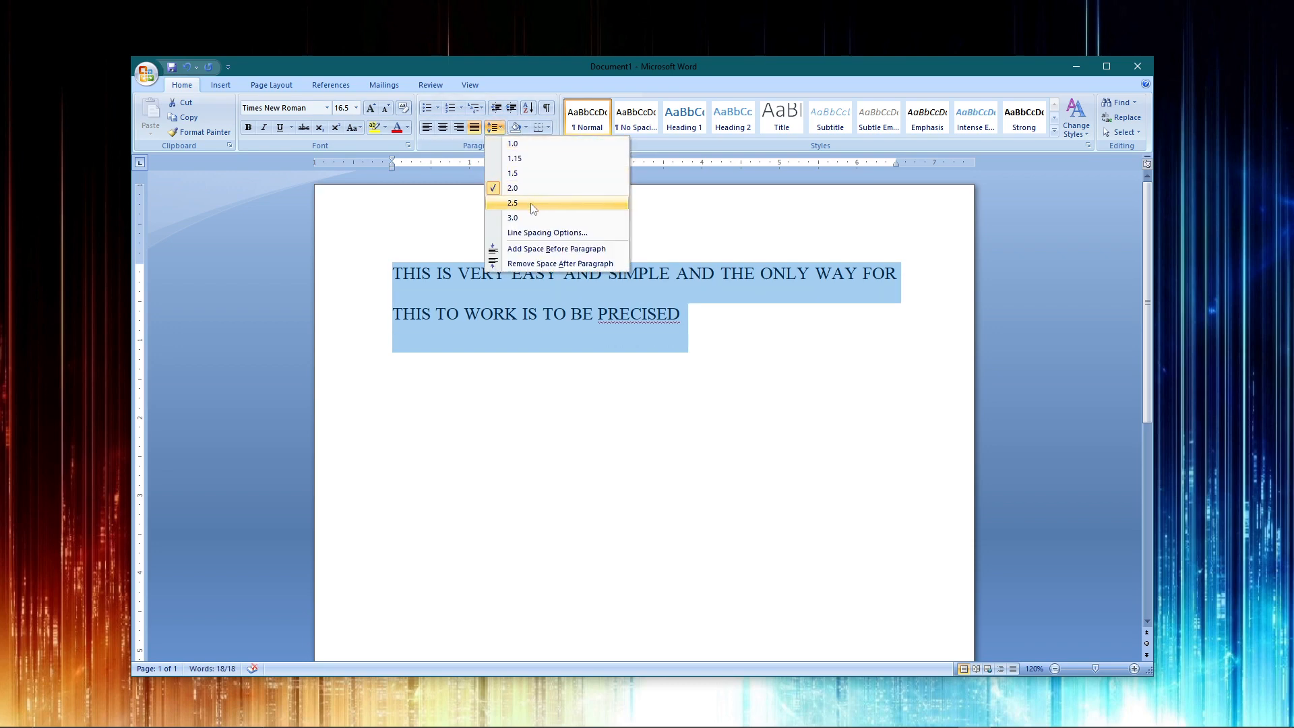
click(532, 204)
click(500, 127)
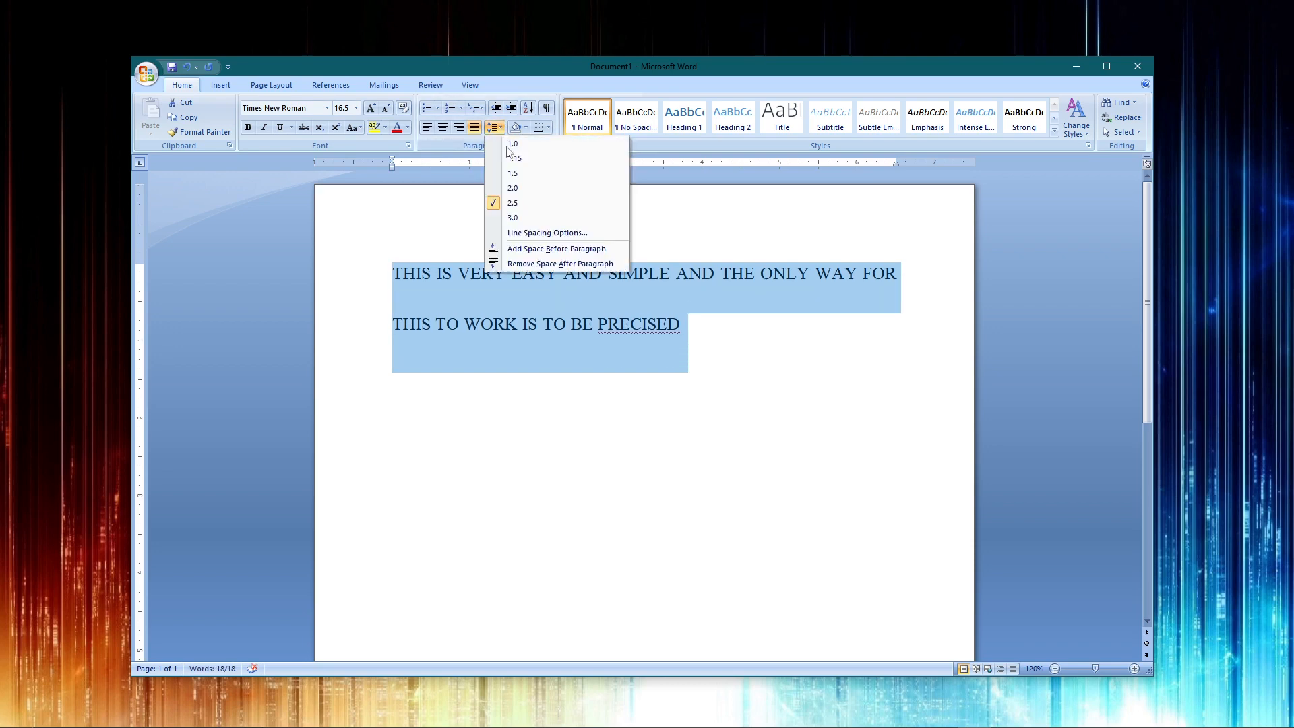
click(534, 219)
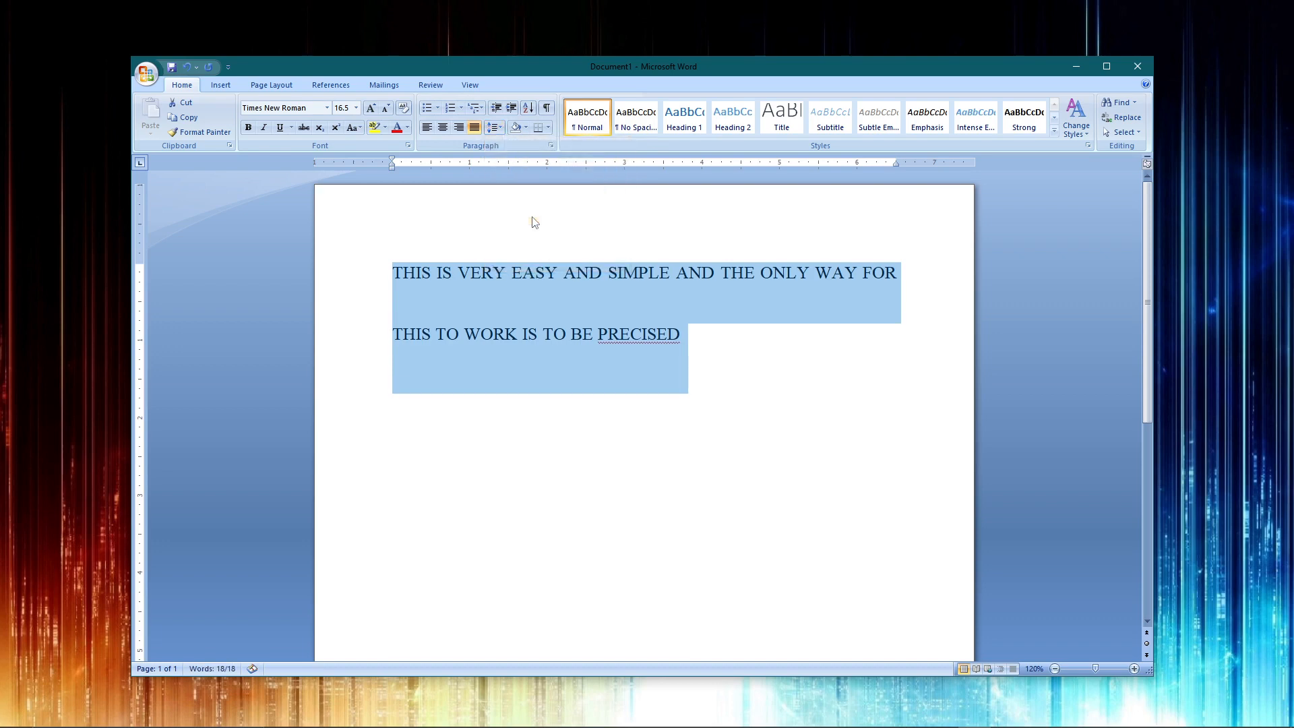
Raise the paragraph's Multiple line spacing by two increments through the detailed line spacing options.
click(496, 128)
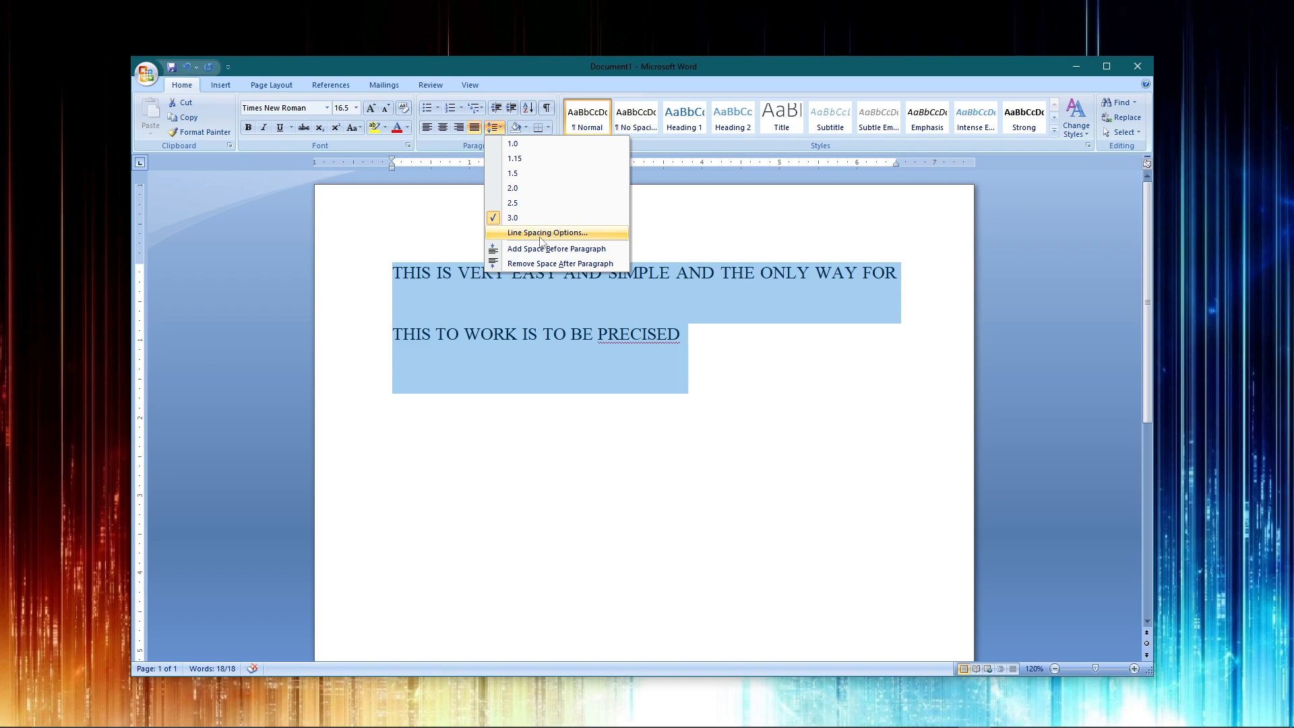
click(541, 233)
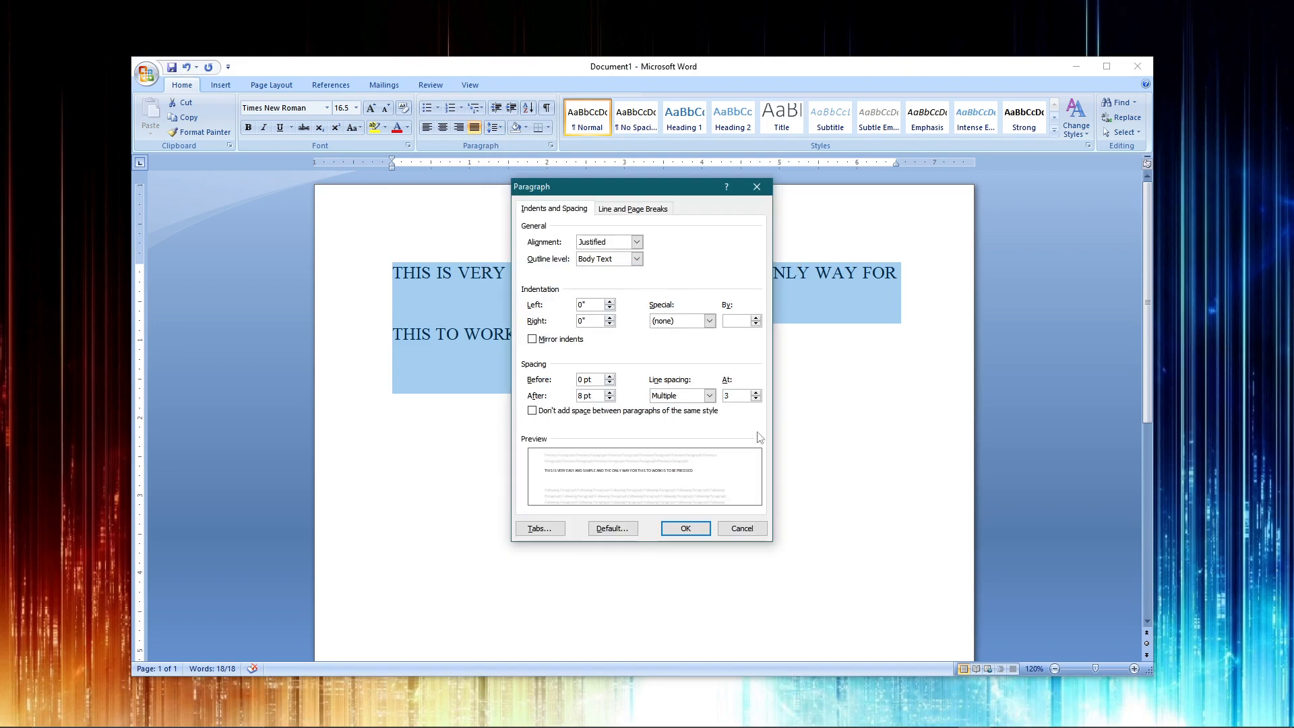
click(757, 393)
click(756, 393)
click(685, 528)
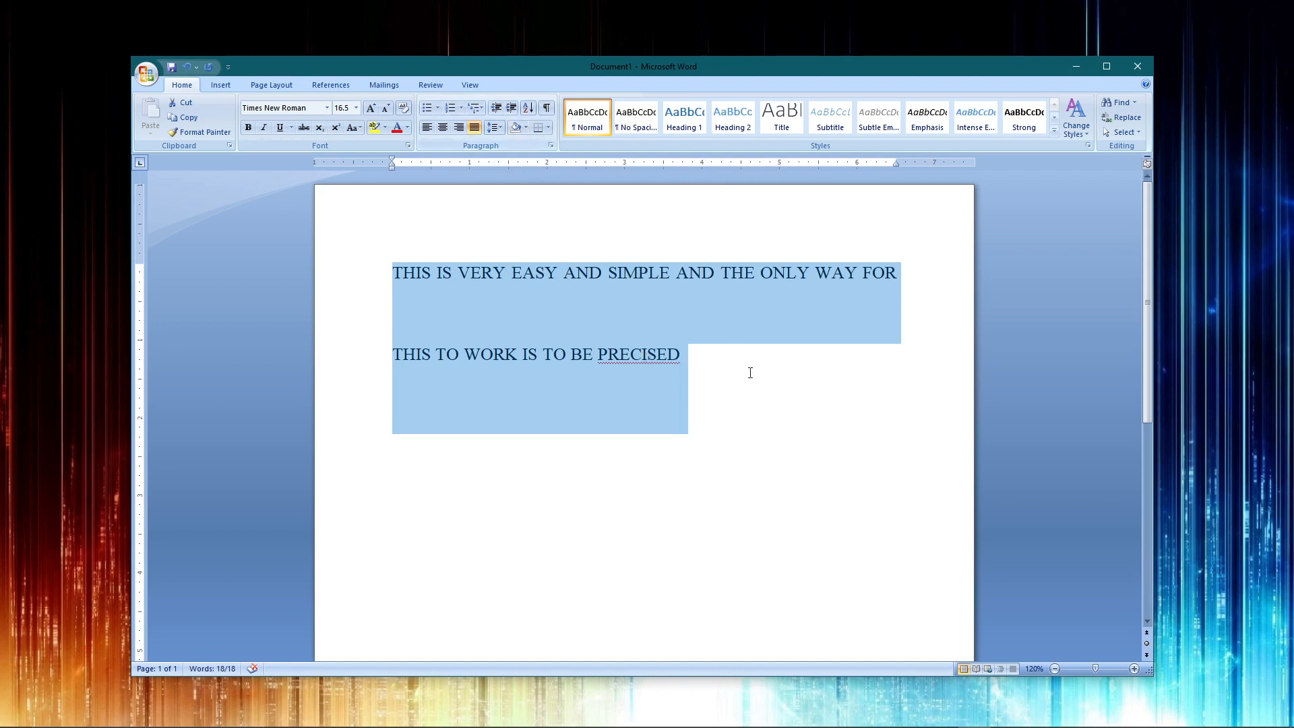
Reselect the entire paragraph and set its line spacing to 1.15.
click(718, 376)
drag(711, 368, 396, 279)
click(494, 127)
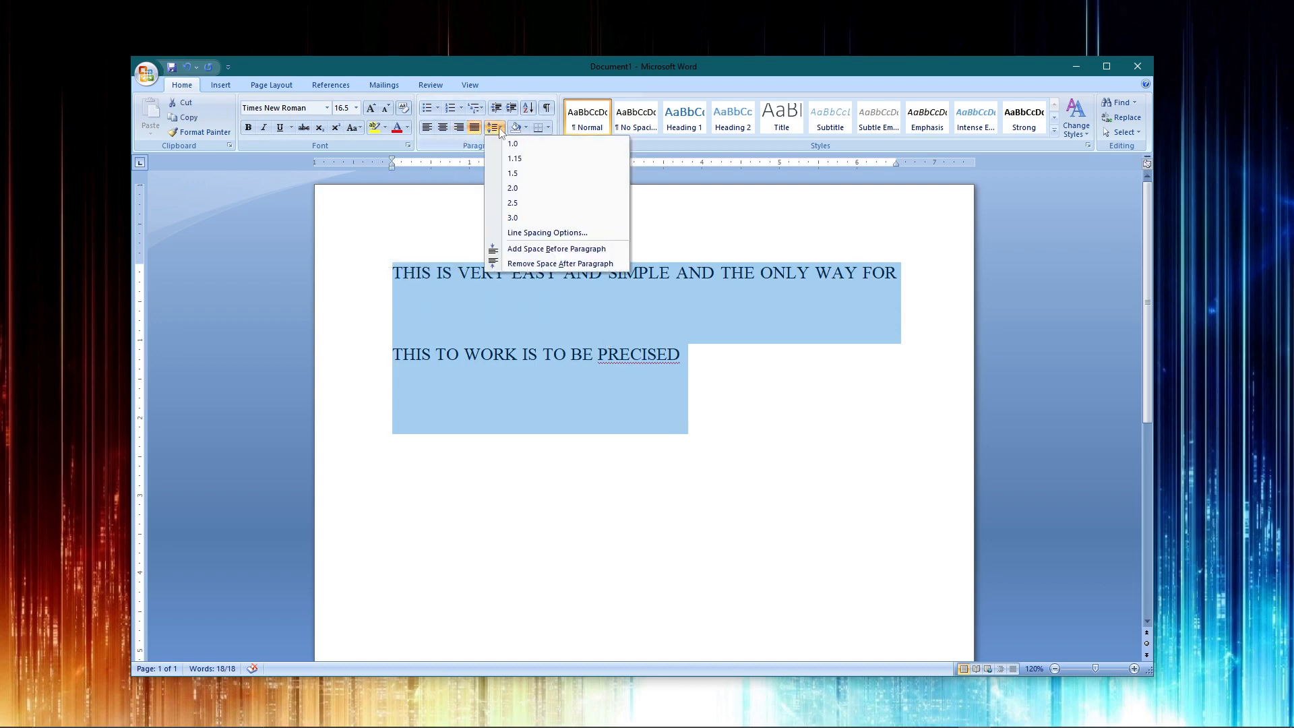
click(512, 159)
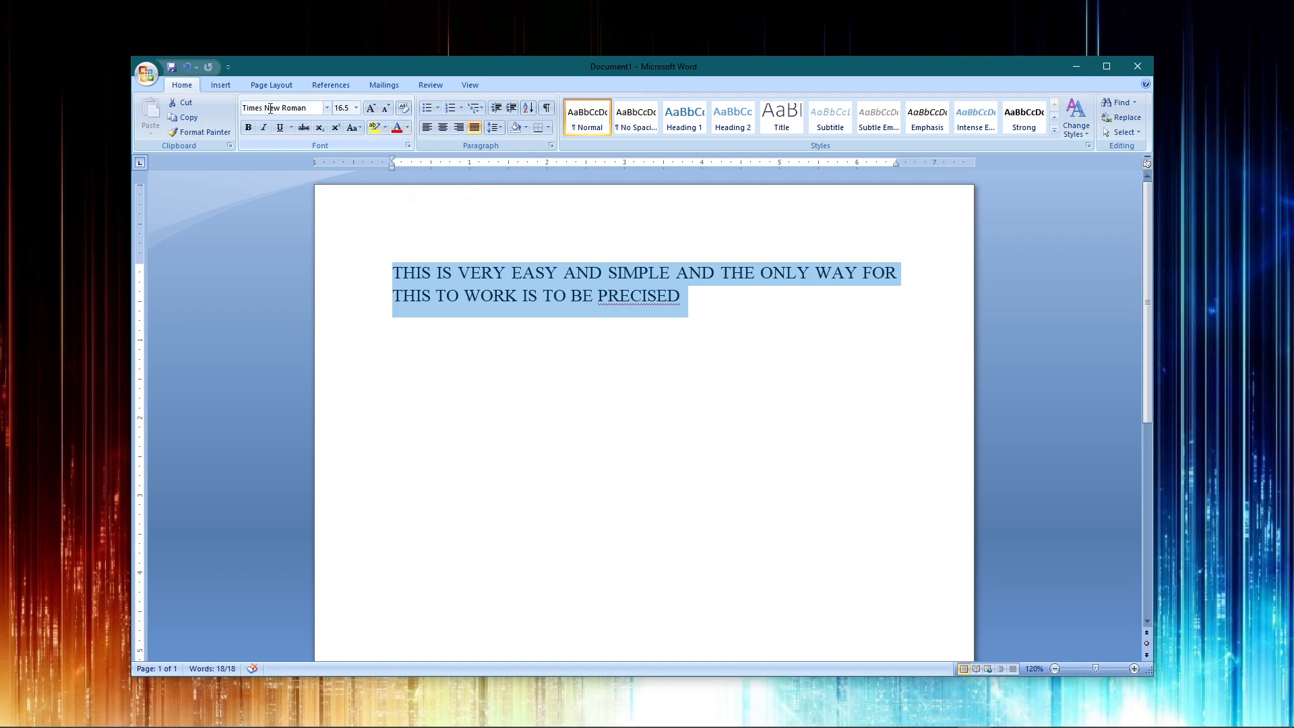
Colour the selected paragraph's text standard red and highlight it in black.
click(407, 128)
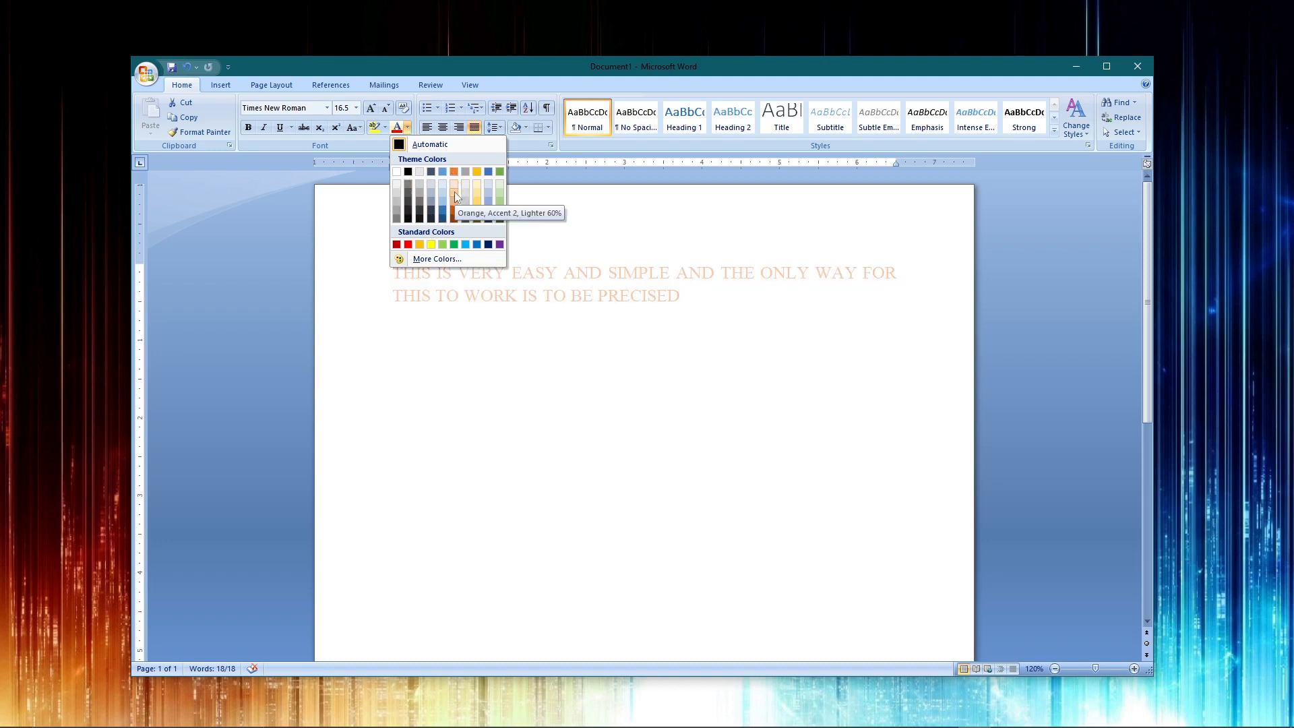
click(409, 245)
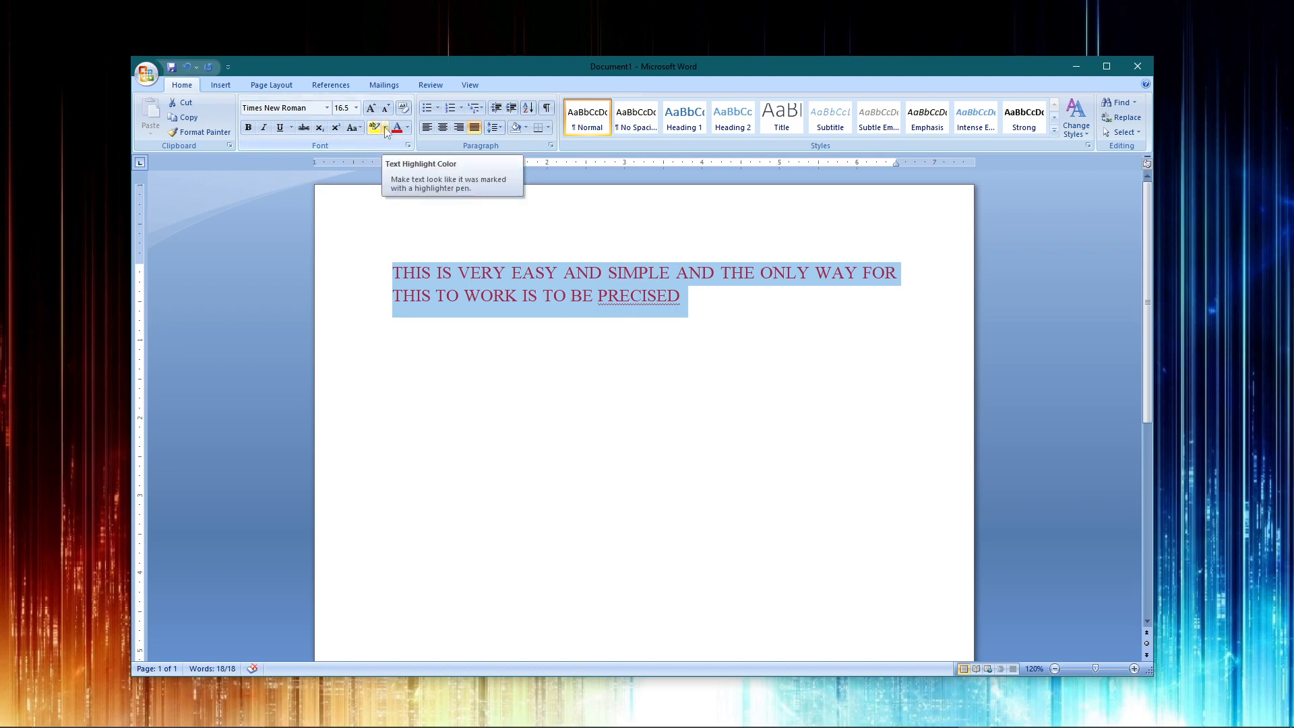
click(386, 128)
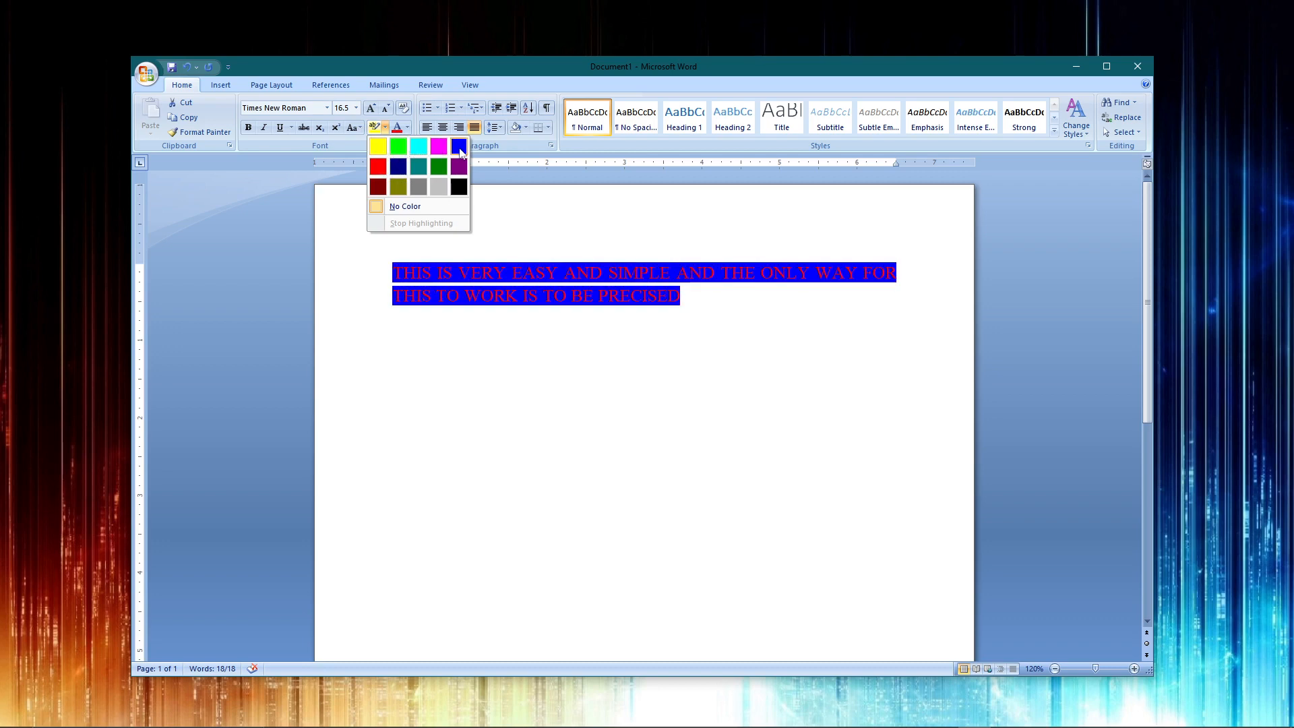
click(458, 187)
click(746, 289)
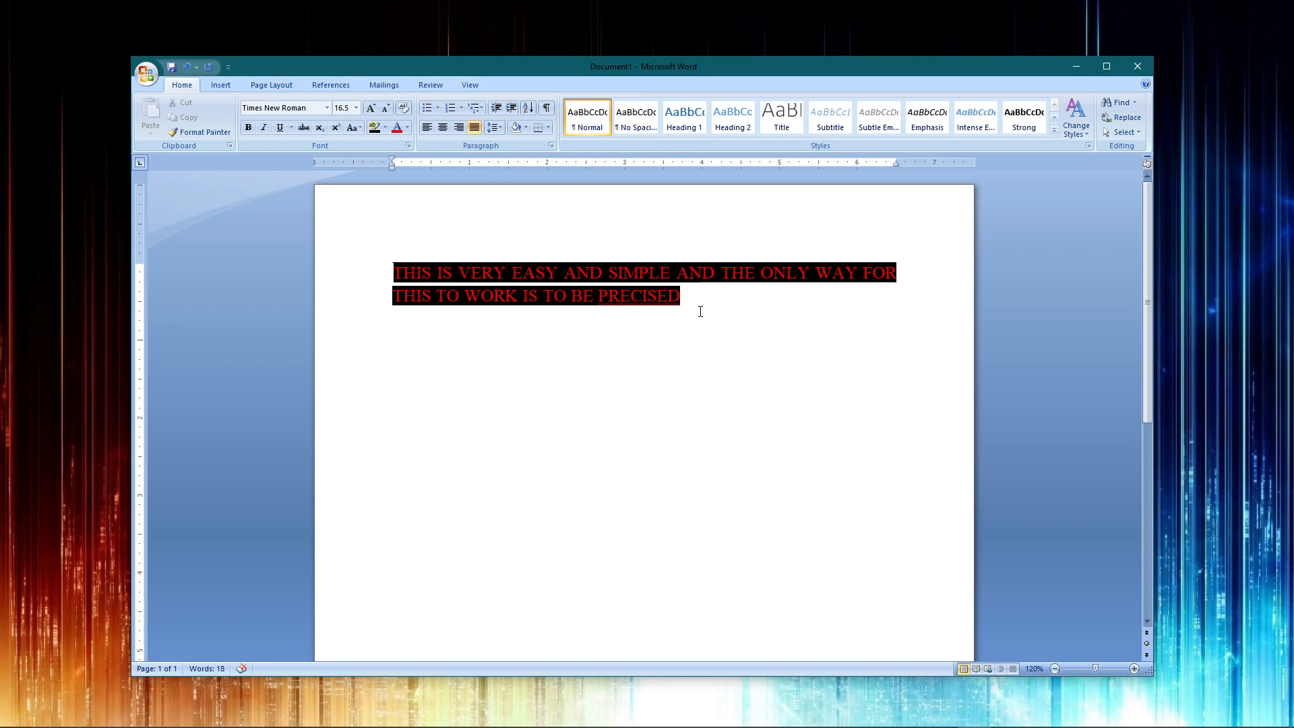
Try increasing the paragraph's indent by up to two levels and decreasing it back to the margin repeatedly.
click(512, 110)
click(512, 109)
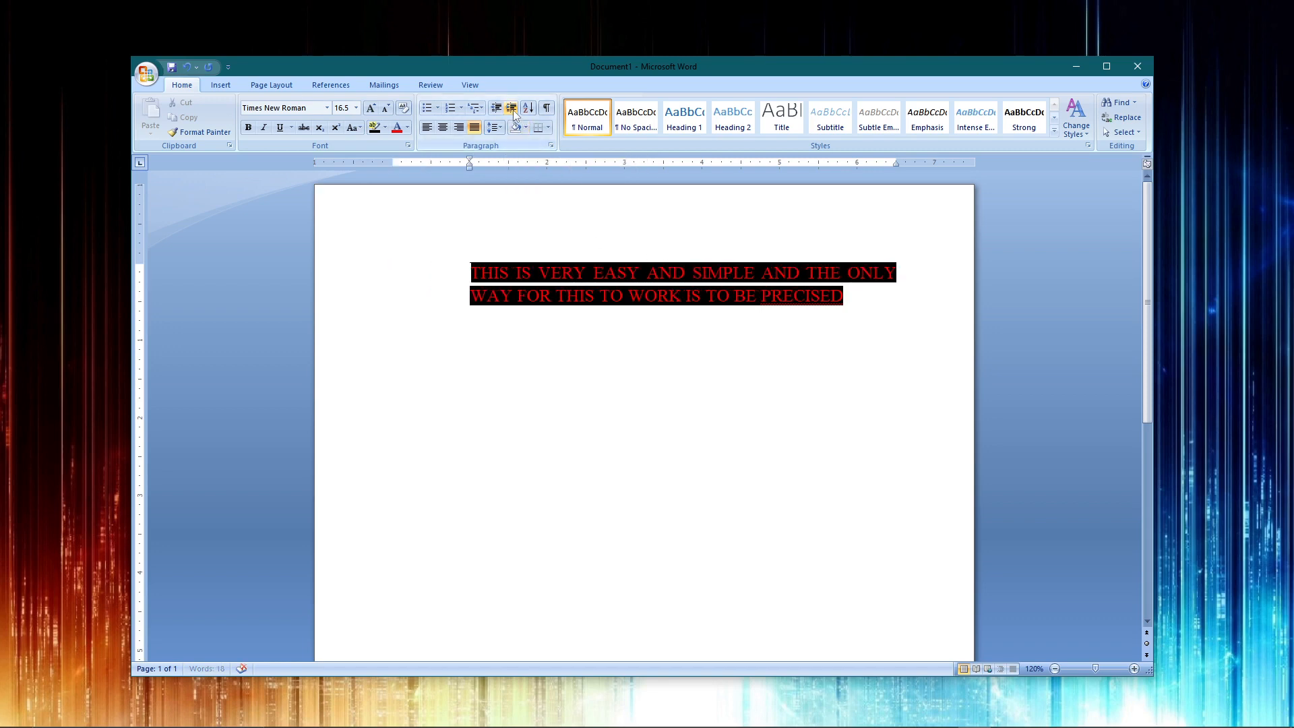
click(496, 109)
click(497, 109)
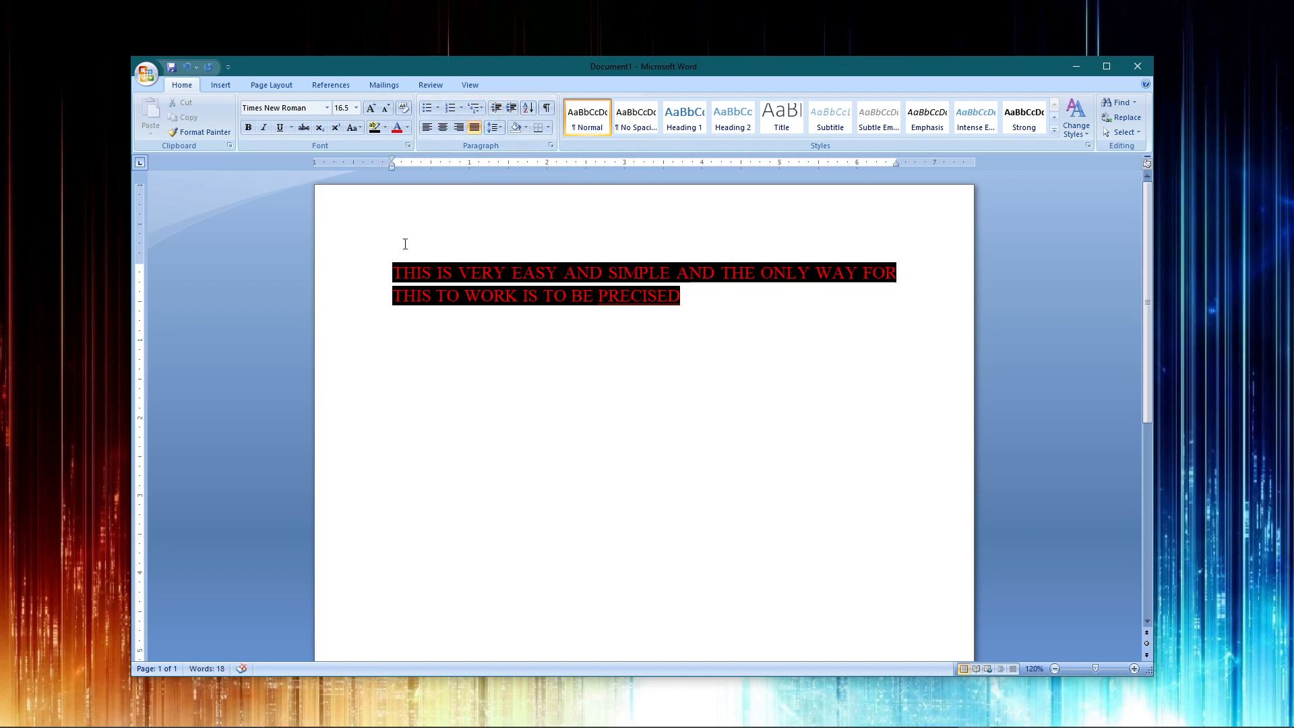
click(513, 109)
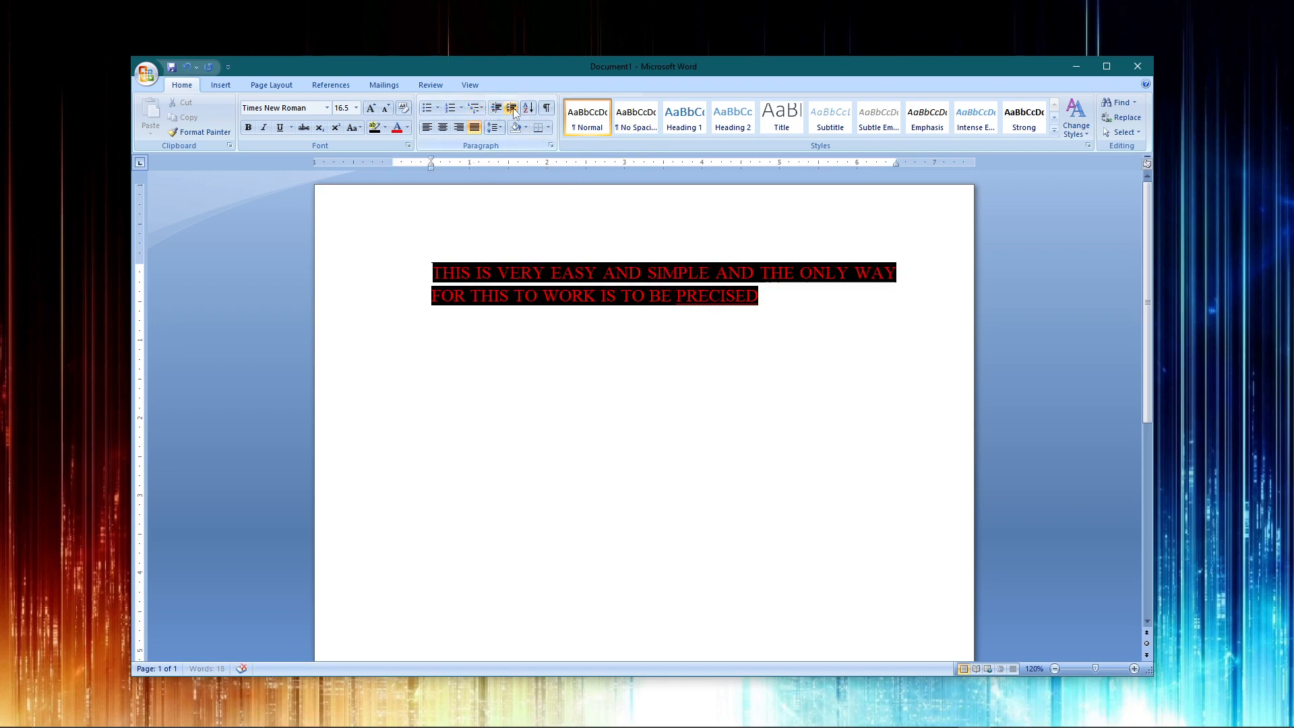
click(513, 109)
click(497, 110)
click(497, 109)
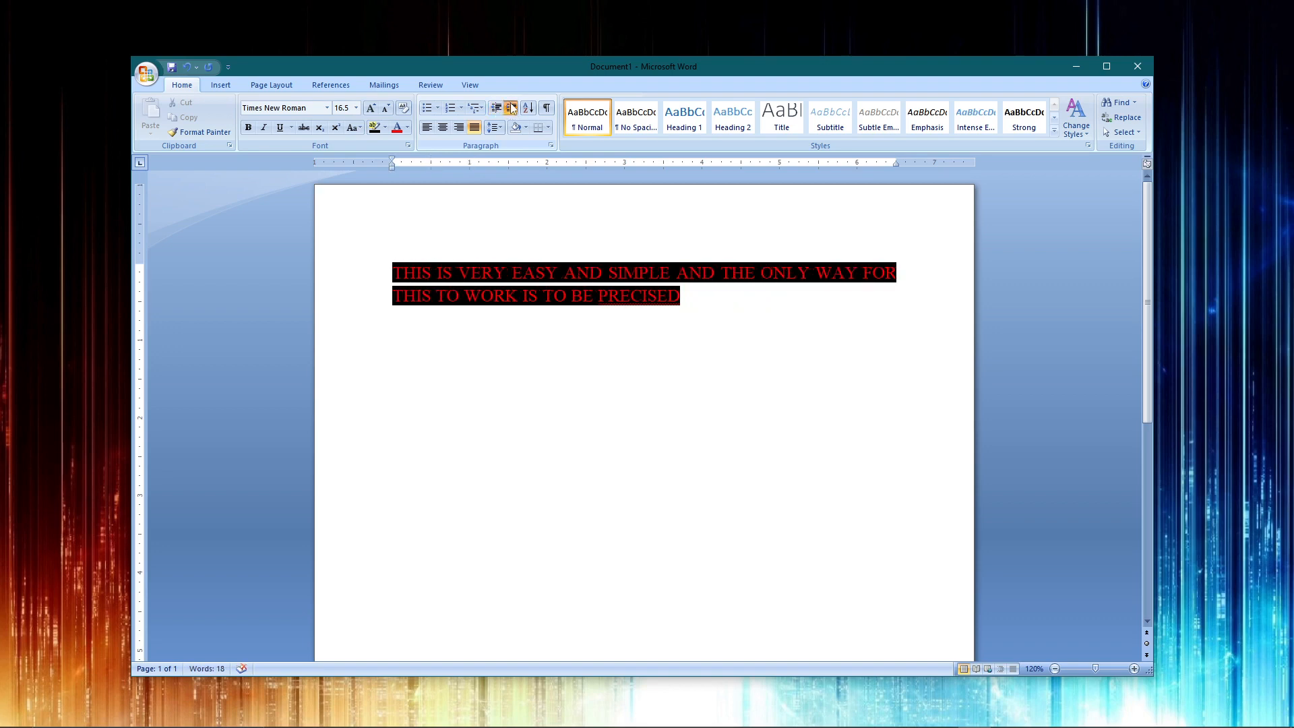
click(512, 109)
click(501, 108)
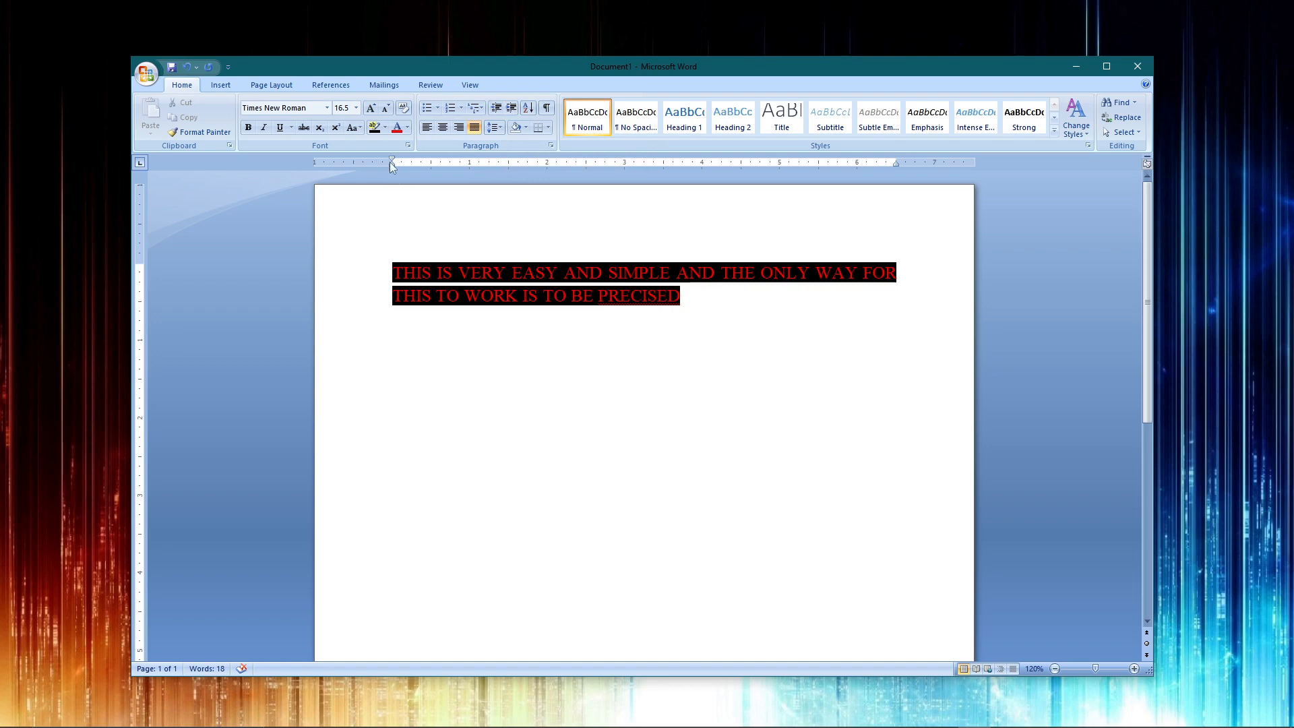
Try shifting the paragraph's left indent past the 1-inch ruler mark and decrease it back to the margin.
drag(391, 162, 494, 165)
click(497, 109)
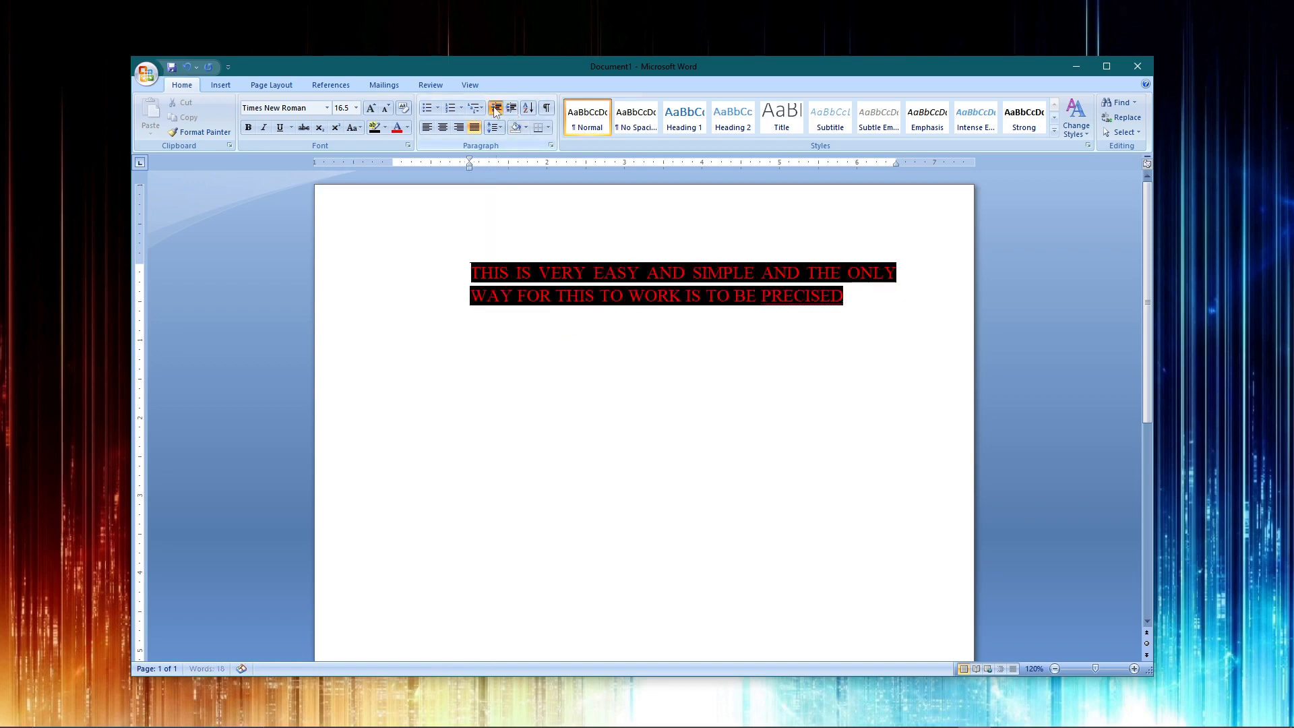
click(497, 109)
click(497, 109)
click(506, 109)
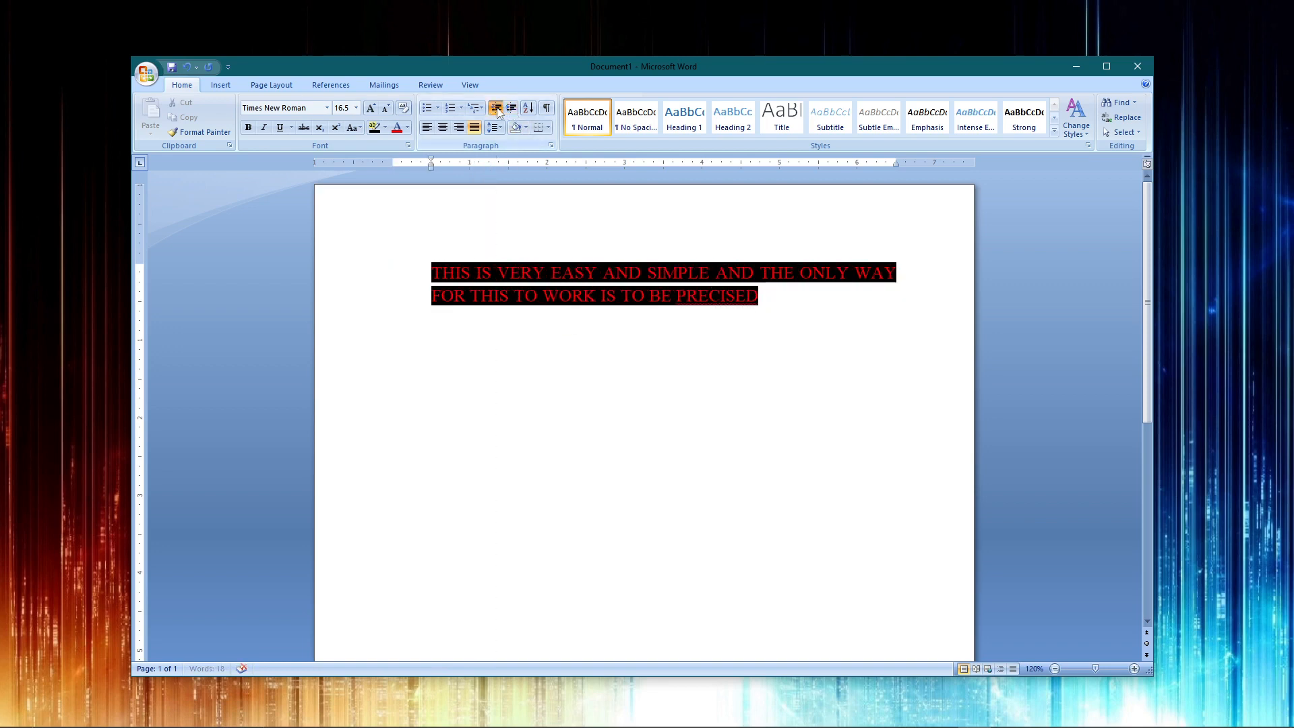
click(497, 110)
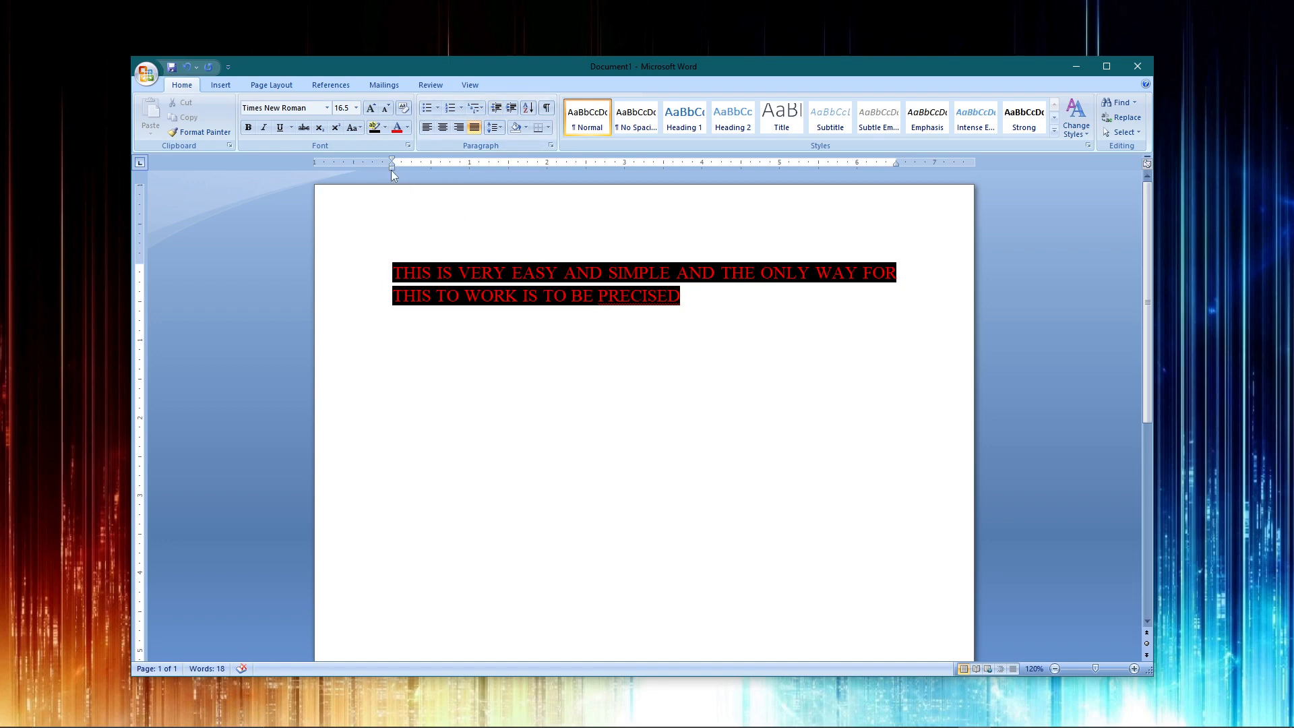
Set the paragraph's left indent to about 0.2 inches on the ruler.
drag(393, 168, 408, 168)
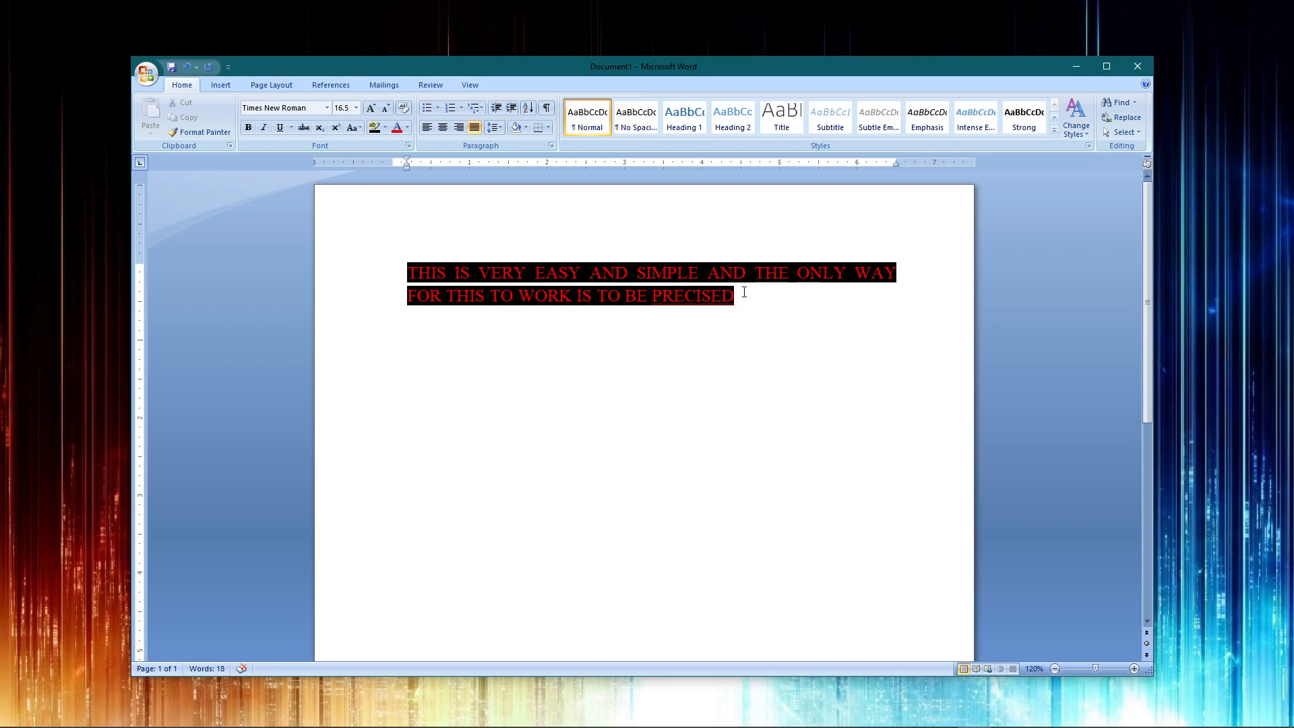
Reset the entire paragraph's font colour to Automatic and remove its highlighting with No Color.
drag(768, 301, 407, 237)
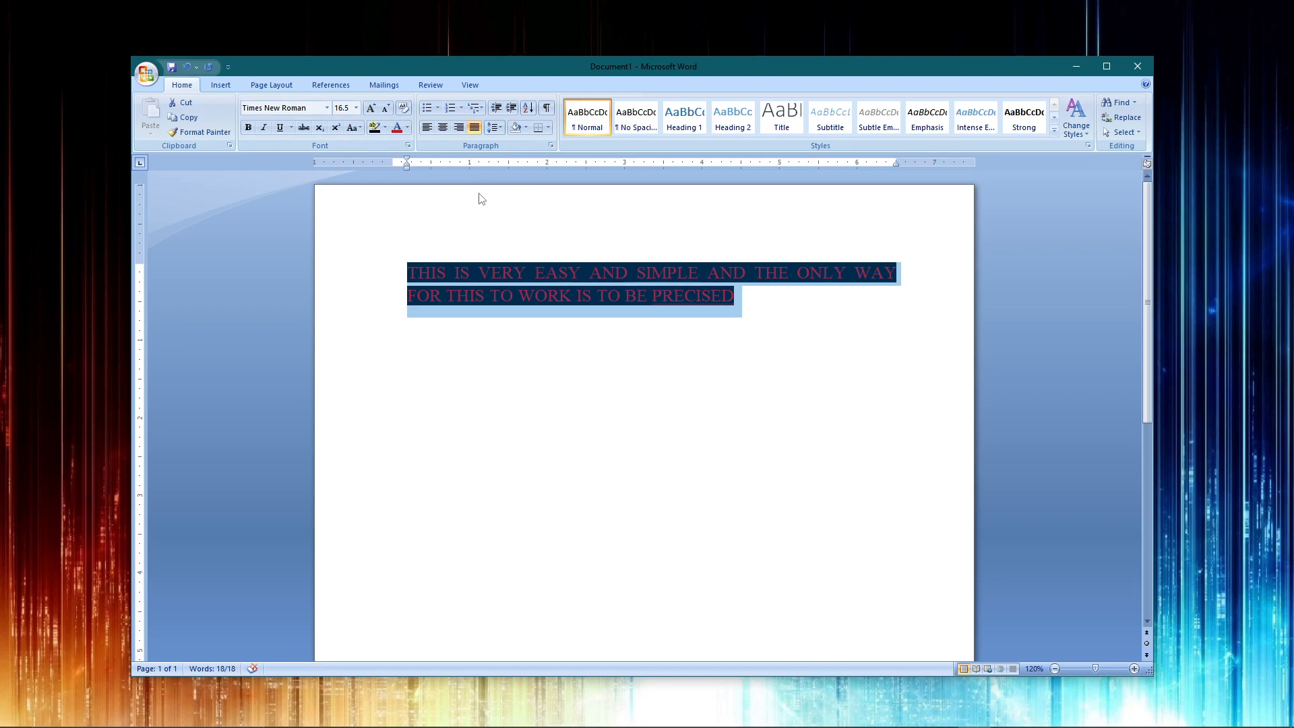
click(407, 127)
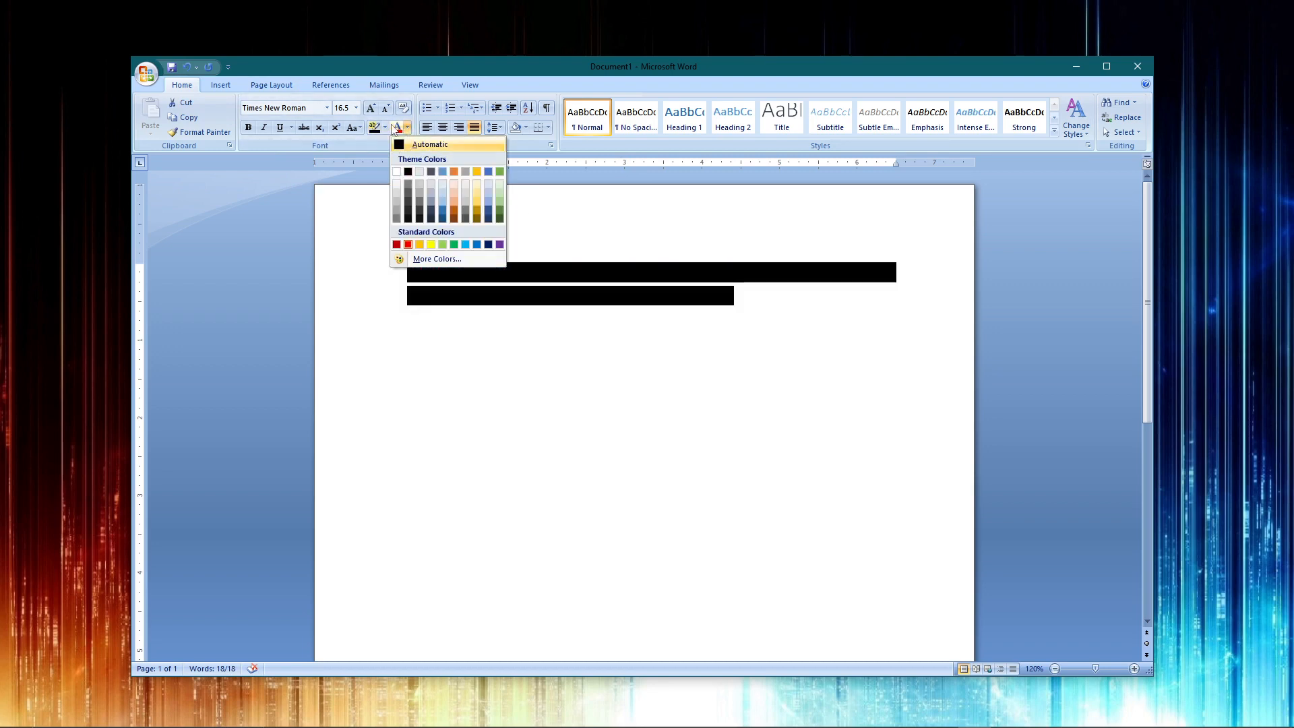
click(399, 145)
click(385, 127)
click(429, 212)
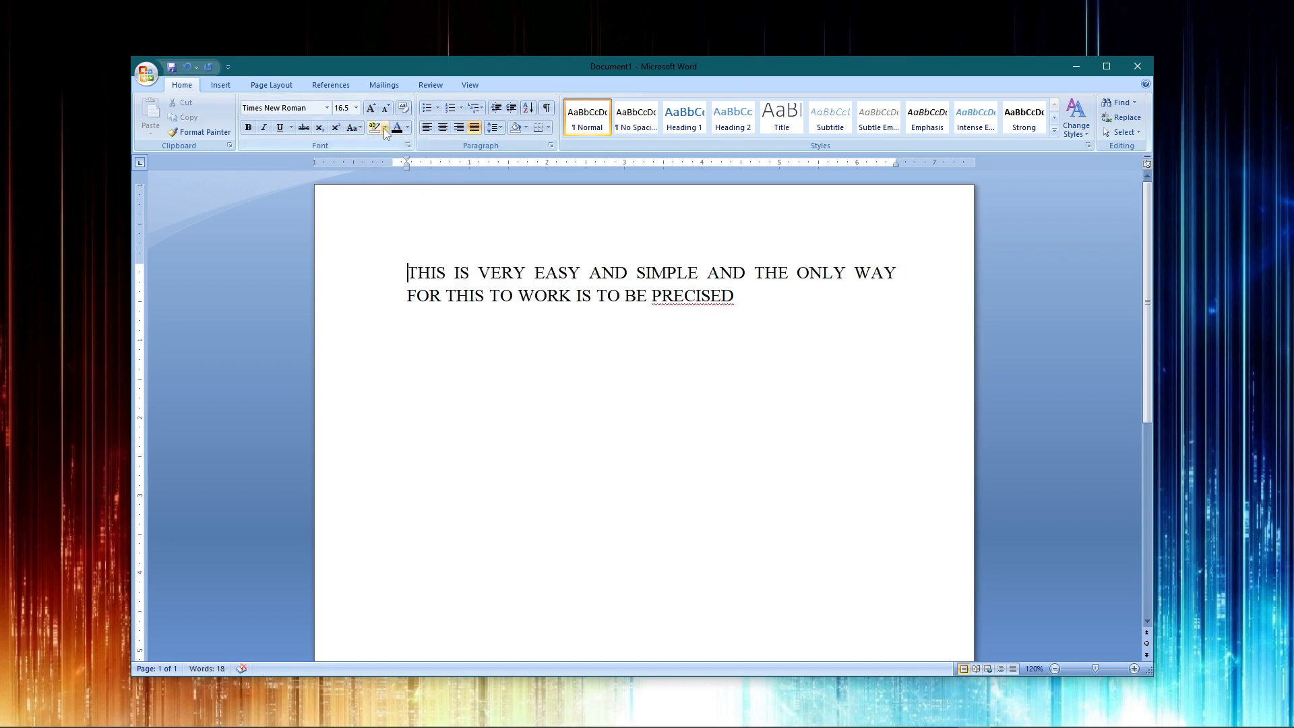
Try selecting the entire paragraph, and extend and shrink a selection over the word "PRECISED" character by character.
drag(744, 297, 381, 274)
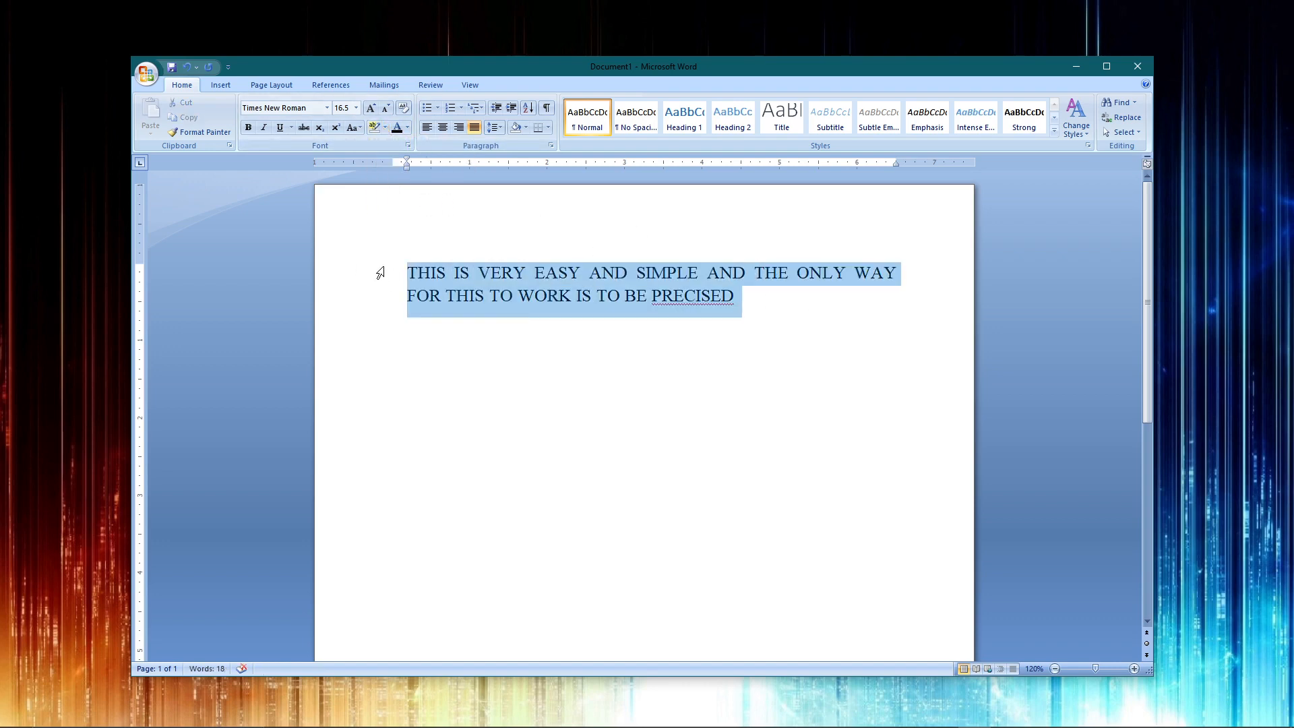
click(730, 296)
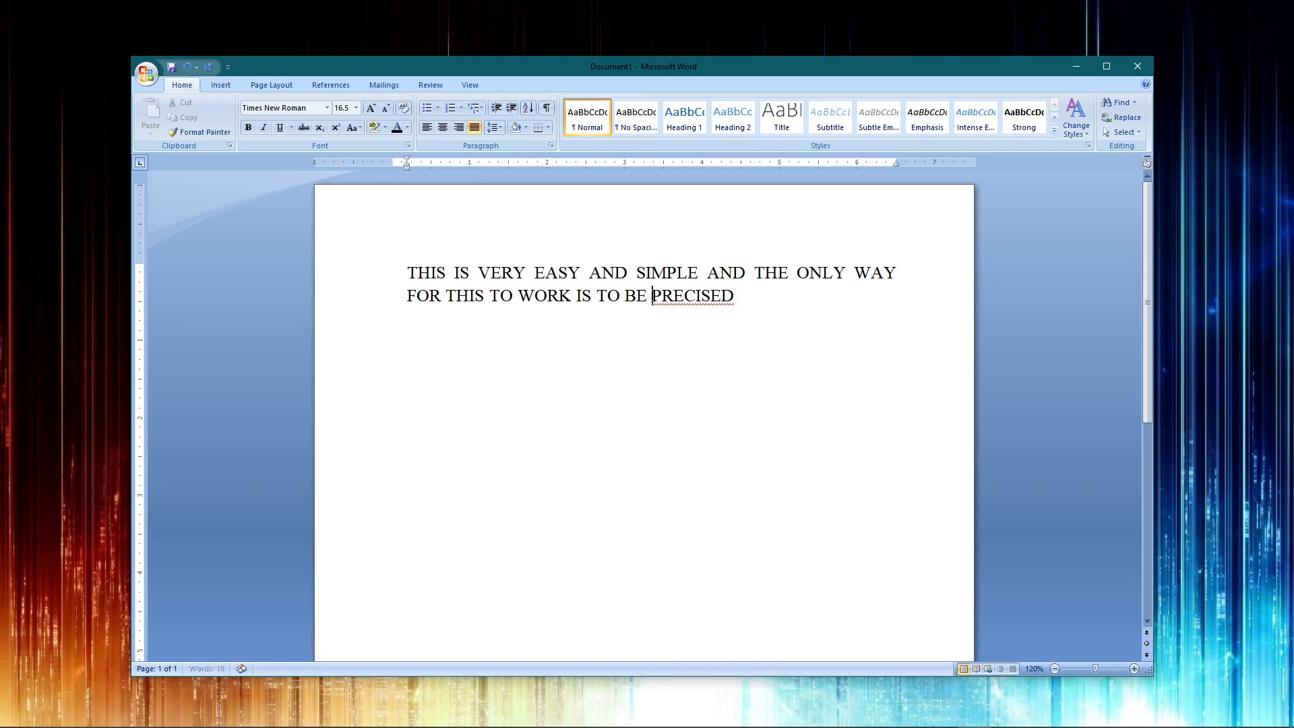
key(shift+Right)
key(shift+Right)
key(shift+Right)
key(shift+Right)
key(shift+Right)
key(shift+Right)
key(shift+Right)
key(shift+Right)
key(shift+Right)
key(shift+Left)
key(shift+Left)
key(shift+Left)
key(shift+Left)
key(shift+Left)
key(shift+Left)
key(shift+Left)
key(shift+Left)
key(shift+Left)
Try deleting the word "PRECISED" at the end of the paragraph and undo the deletion.
drag(651, 295, 734, 296)
key(Delete)
click(739, 318)
key(ctrl+z)
Replace the misspelled word "PRECISED" with the spelling suggestion "PRECISE".
drag(773, 322, 685, 314)
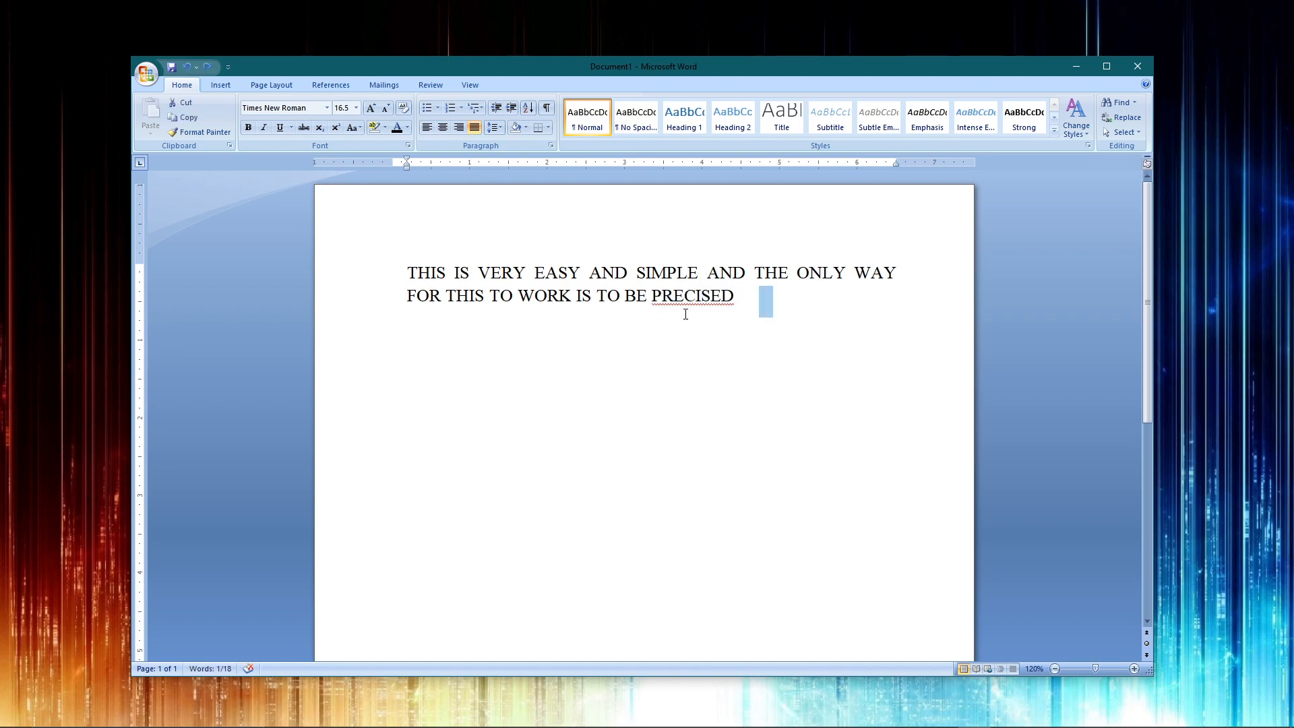
click(704, 312)
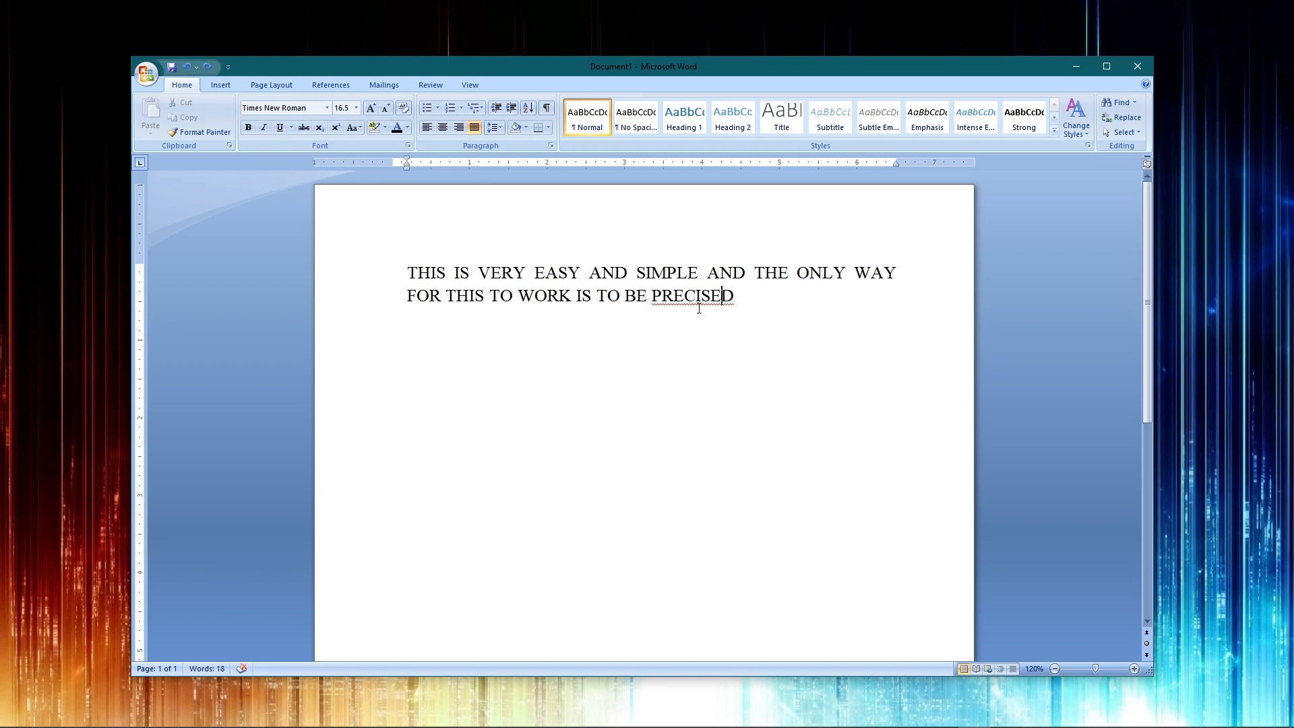
right_click(699, 308)
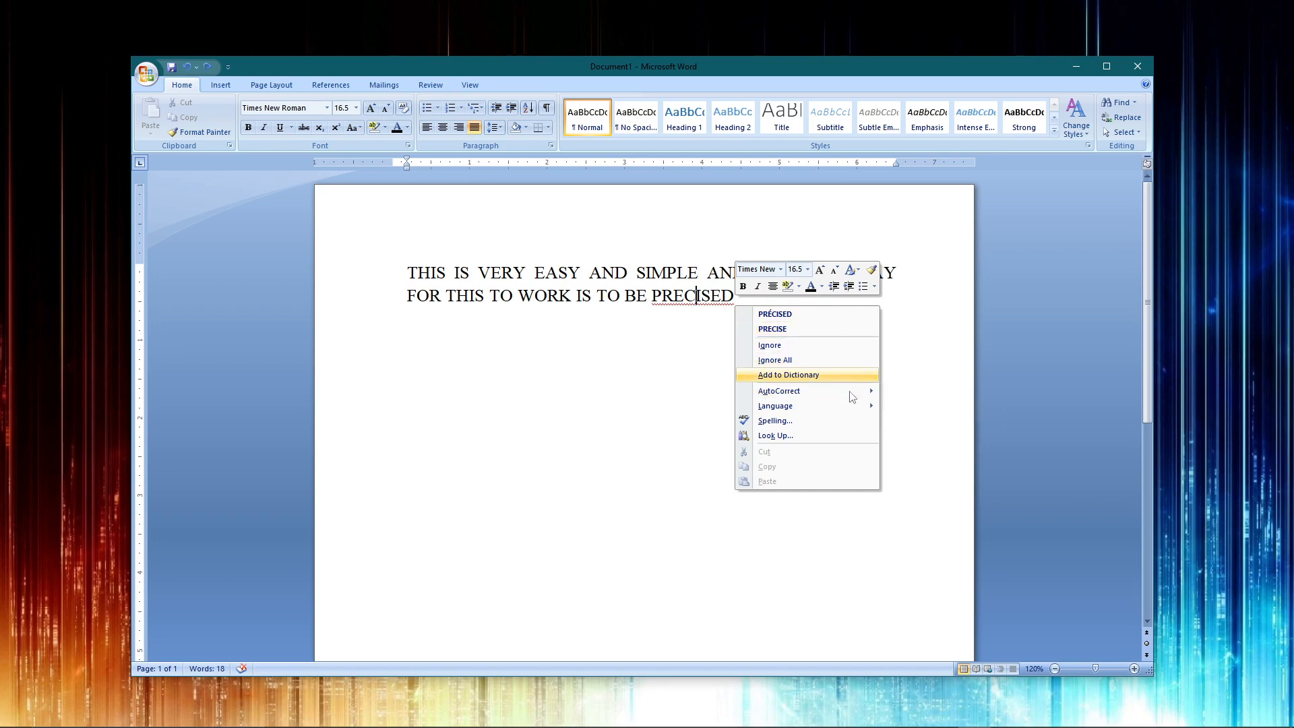
mouse_move(856, 406)
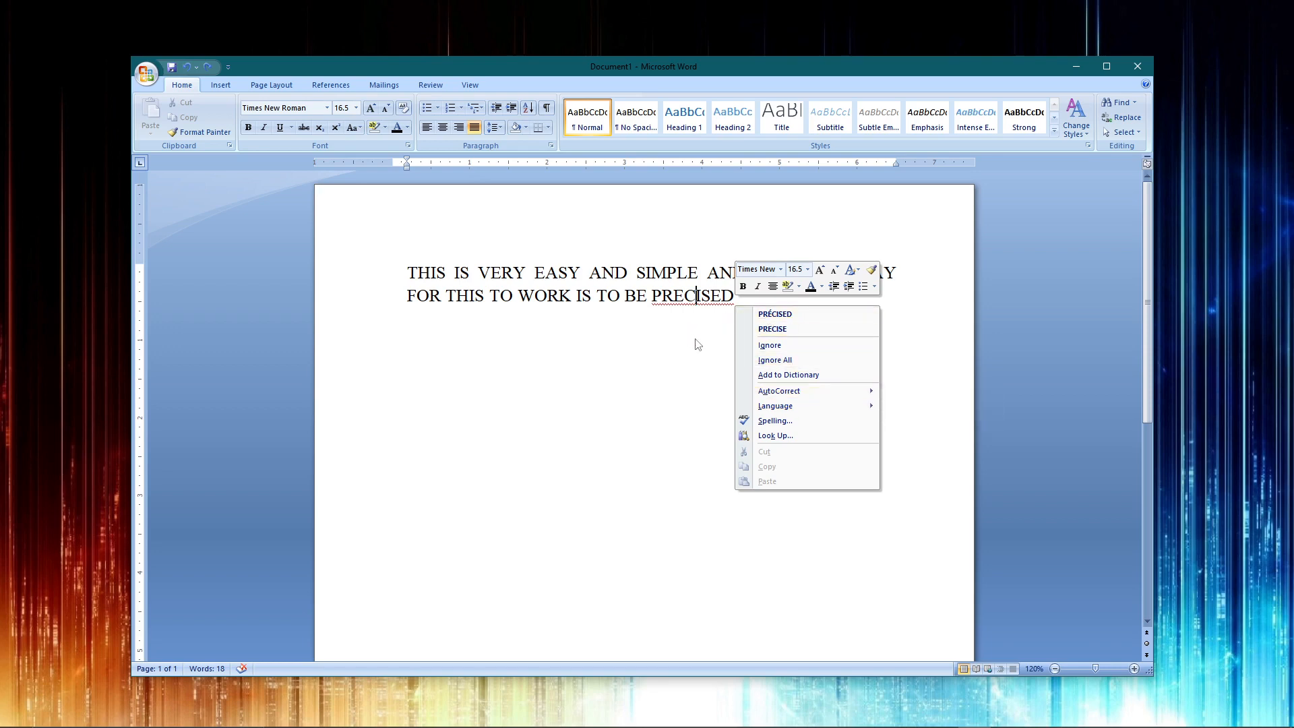
click(761, 329)
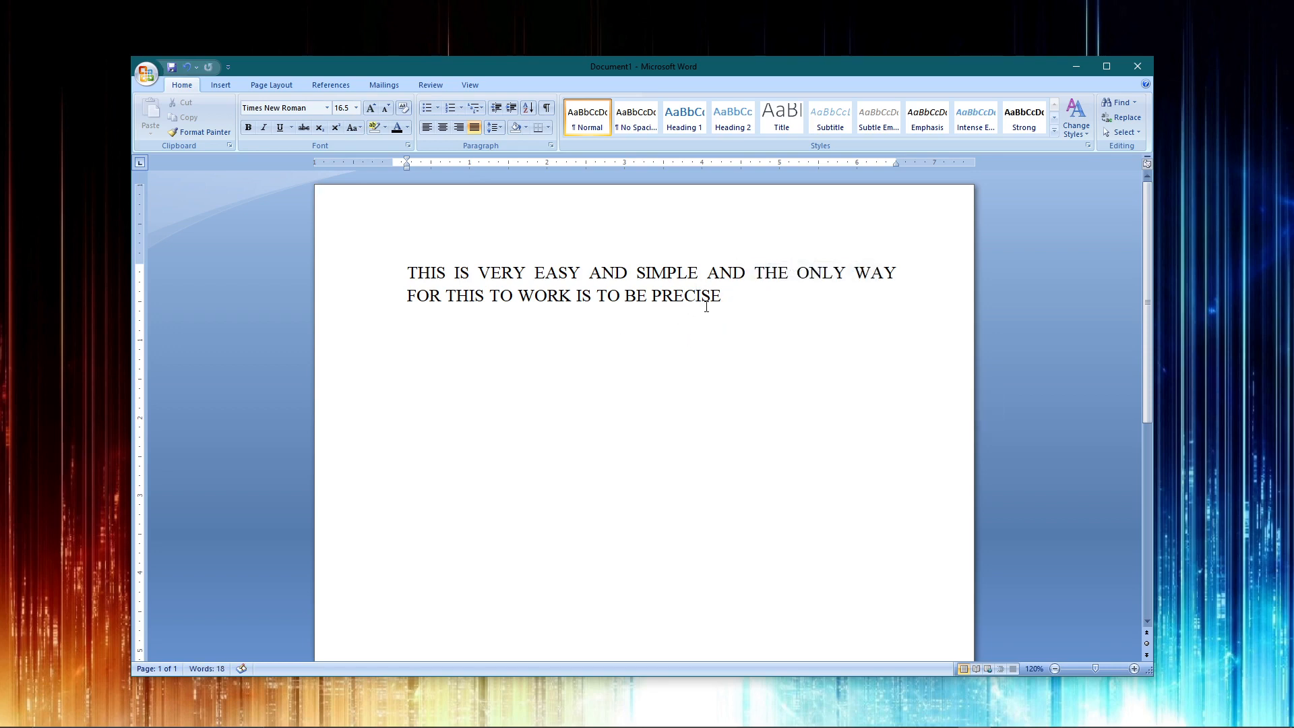